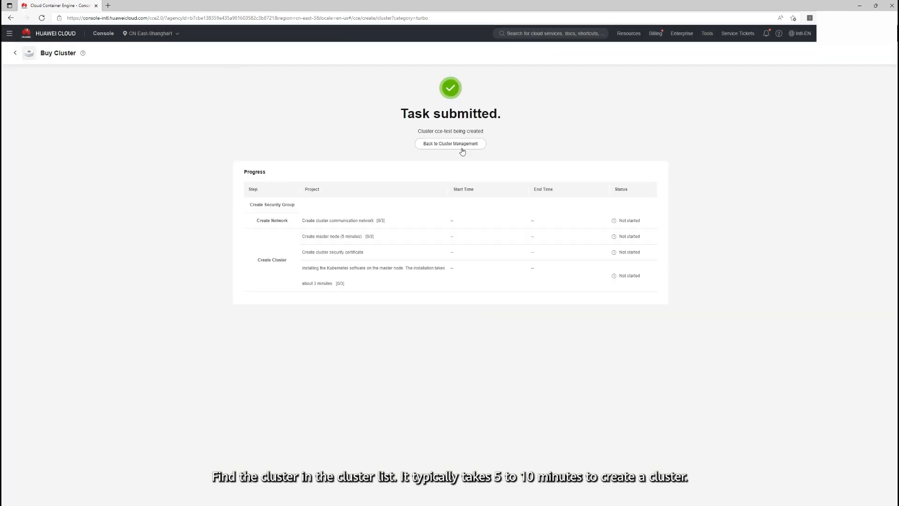
Return to cluster management, refresh the cluster list, and open the cce-test cluster.
{"action": "left_click", "coordinate": [459, 146]}
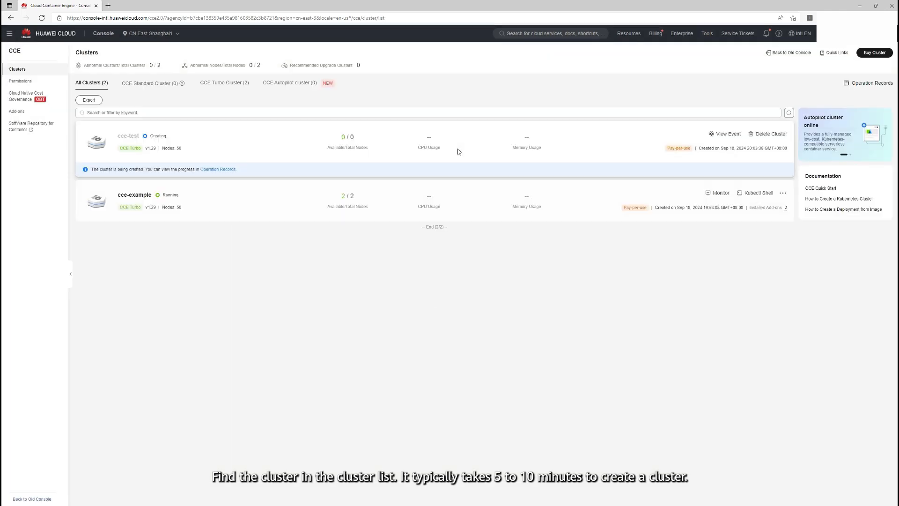
{"action": "left_click", "coordinate": [790, 114]}
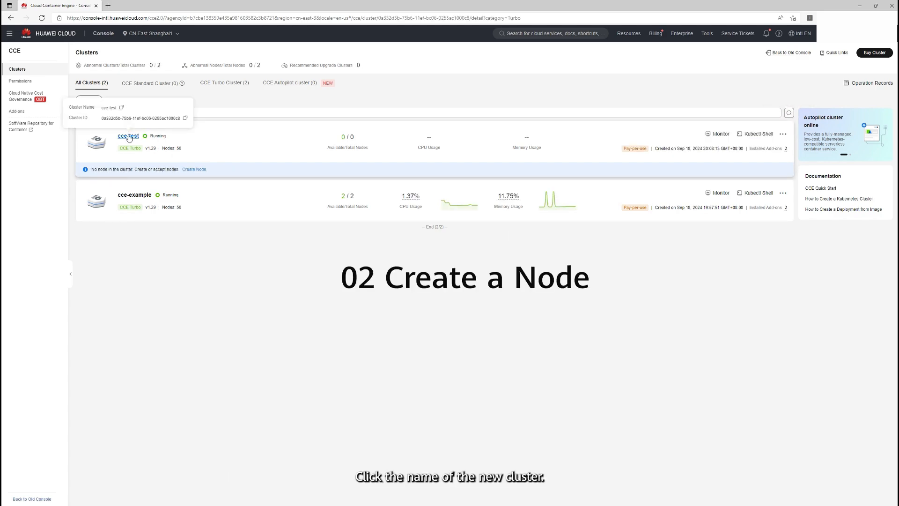
{"action": "left_click", "coordinate": [129, 136]}
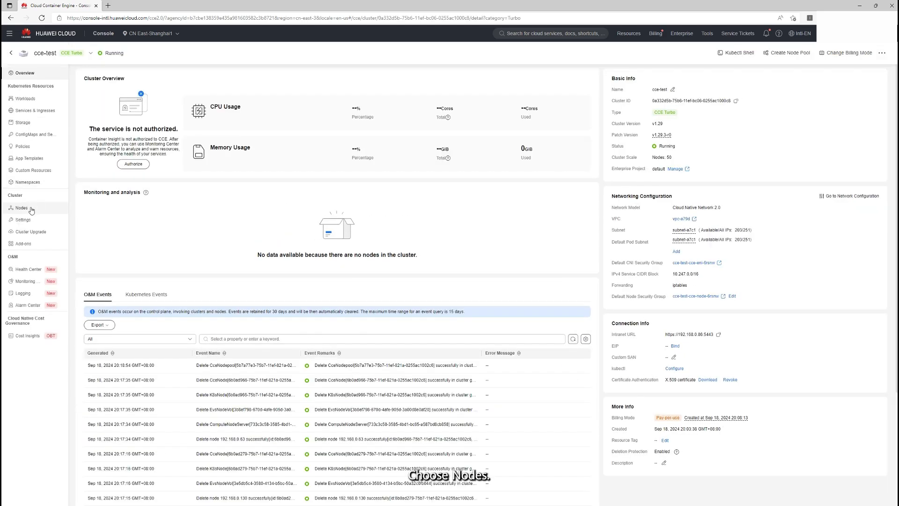
Open the cluster's nodes and start a new node pool using the c7.xlarge.2 flavor (4 vCPUs, 8 GiB).
{"action": "left_click", "coordinate": [21, 207]}
{"action": "left_click", "coordinate": [861, 75]}
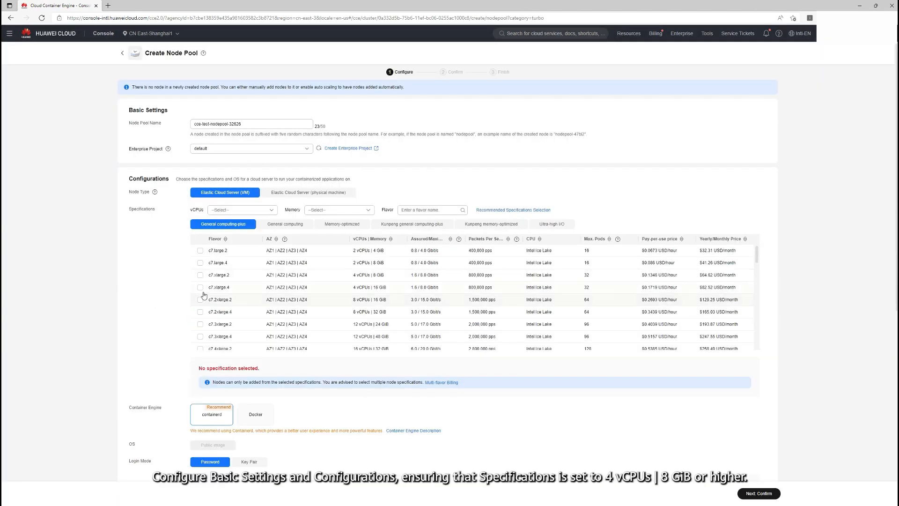
{"action": "left_click", "coordinate": [200, 275]}
Enter the root login password for the node pool and confirm it.
{"action": "scroll", "coordinate": [281, 289], "scroll_direction": "down", "scroll_amount": 10}
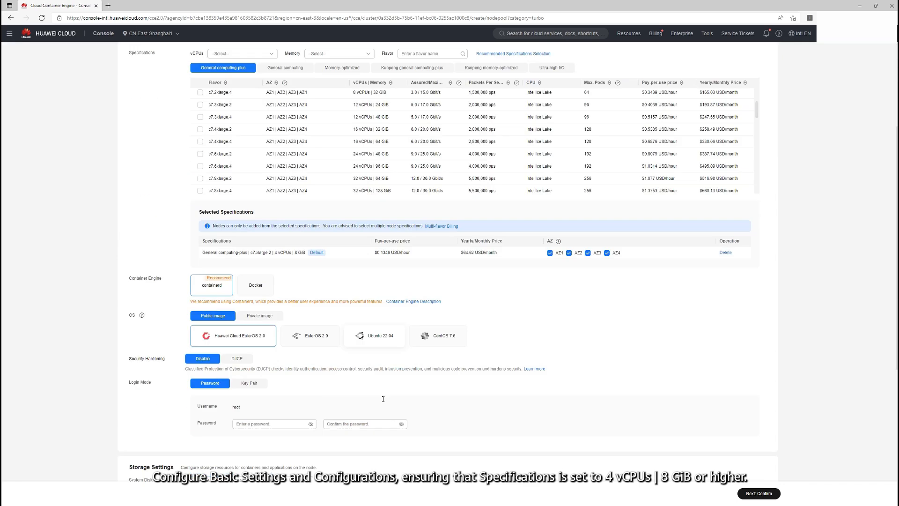
{"action": "left_click", "coordinate": [255, 171]}
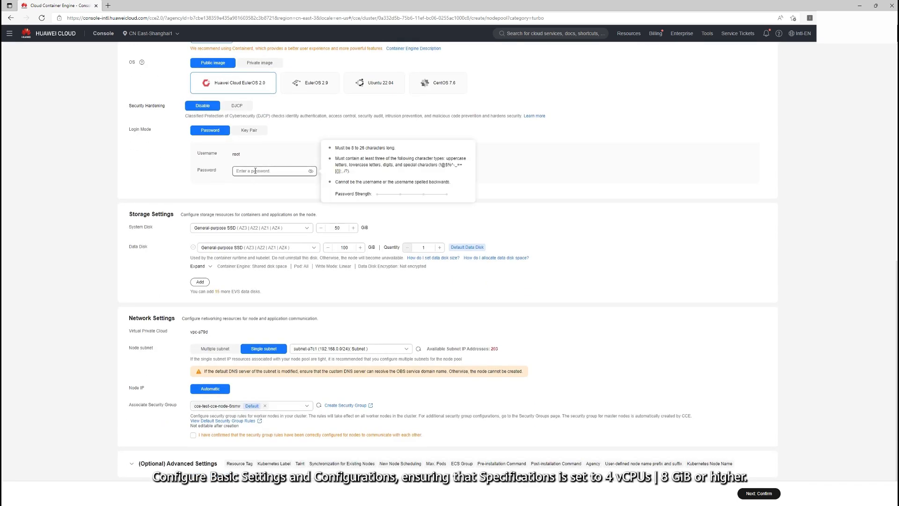
{"action": "type", "text": "••••••"}
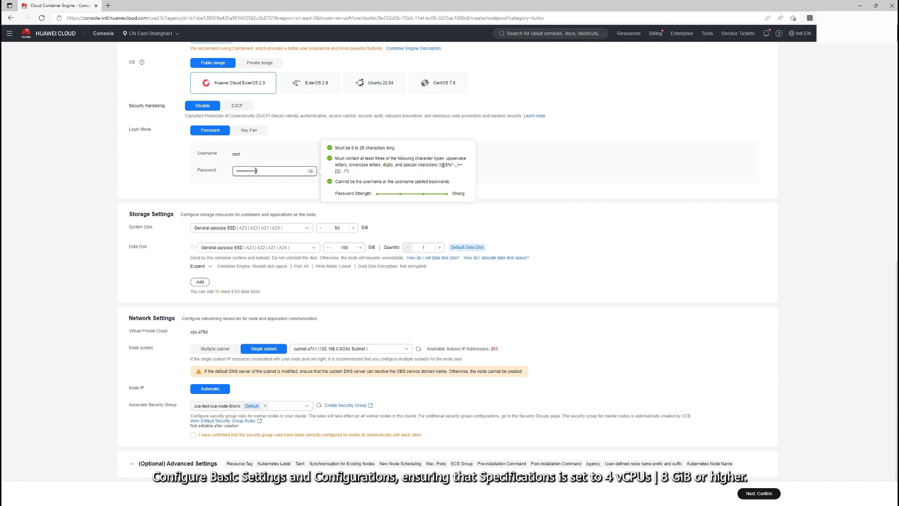
{"action": "key", "text": "Tab"}
{"action": "type", "text": "•••"}
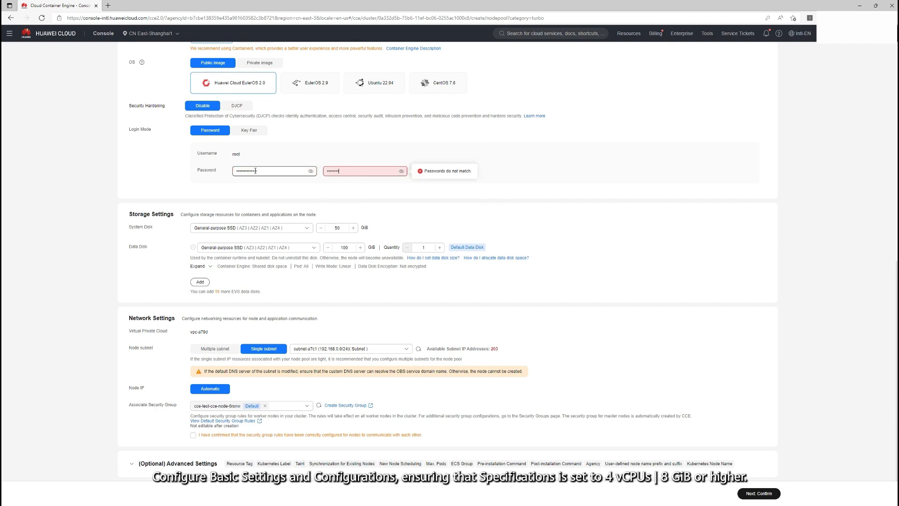
{"action": "type", "text": "••"}
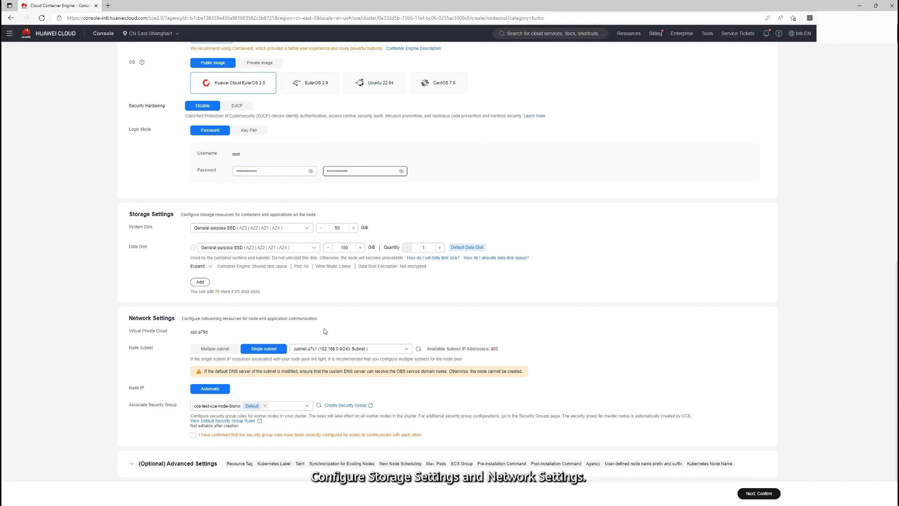
Acknowledge that the security group rules are correctly configured and continue to the confirmation page.
{"action": "left_click", "coordinate": [193, 436]}
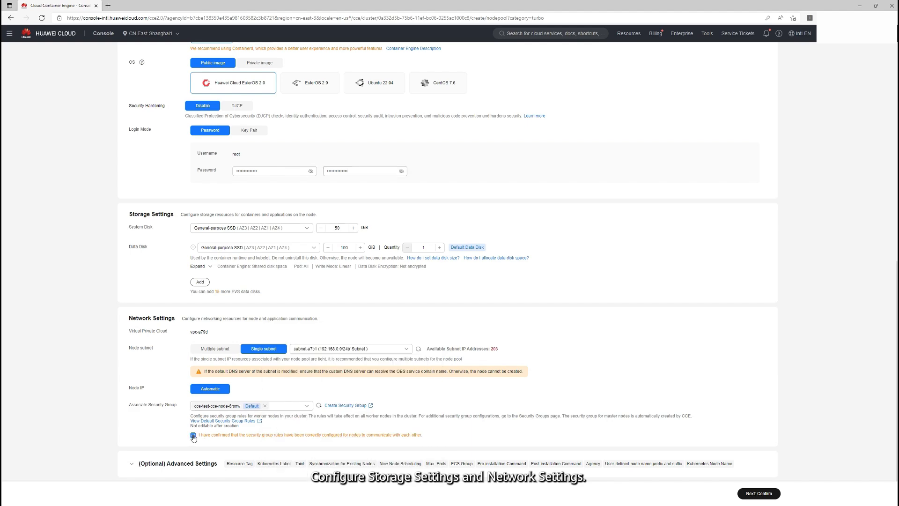
{"action": "left_click", "coordinate": [768, 494]}
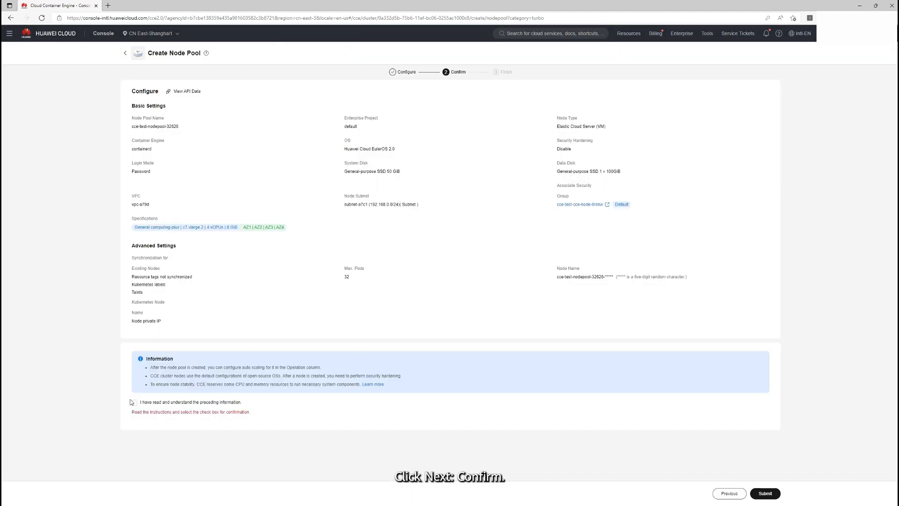
Acknowledge the preceding information and submit the node pool configuration.
{"action": "left_click", "coordinate": [134, 403]}
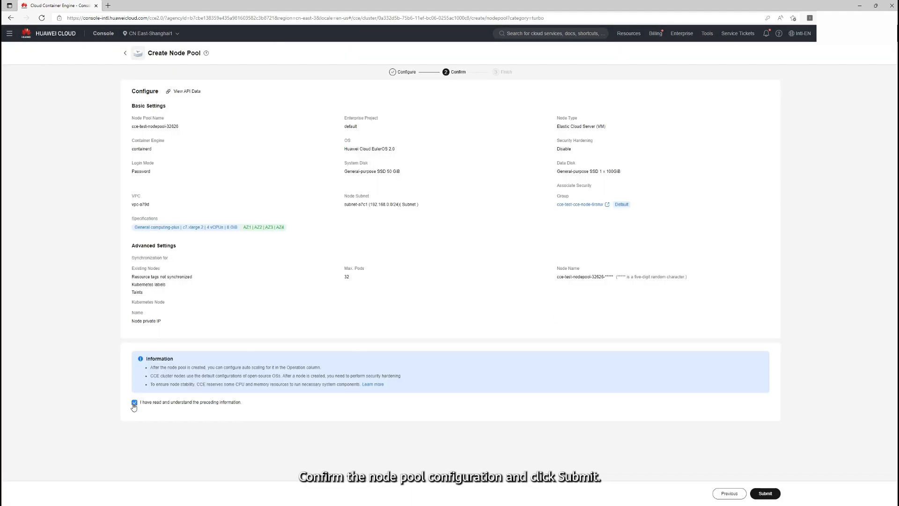
{"action": "left_click", "coordinate": [765, 493]}
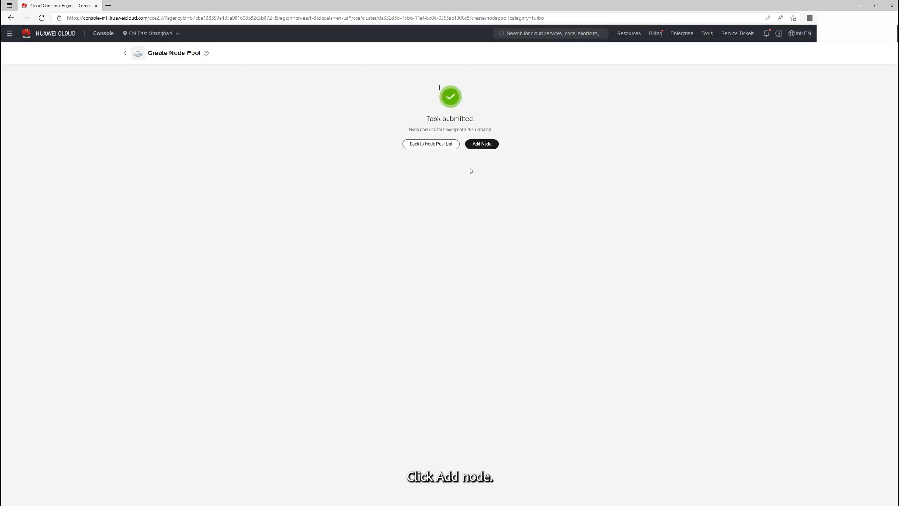
Add 2 nodes to the new node pool.
{"action": "left_click", "coordinate": [481, 149]}
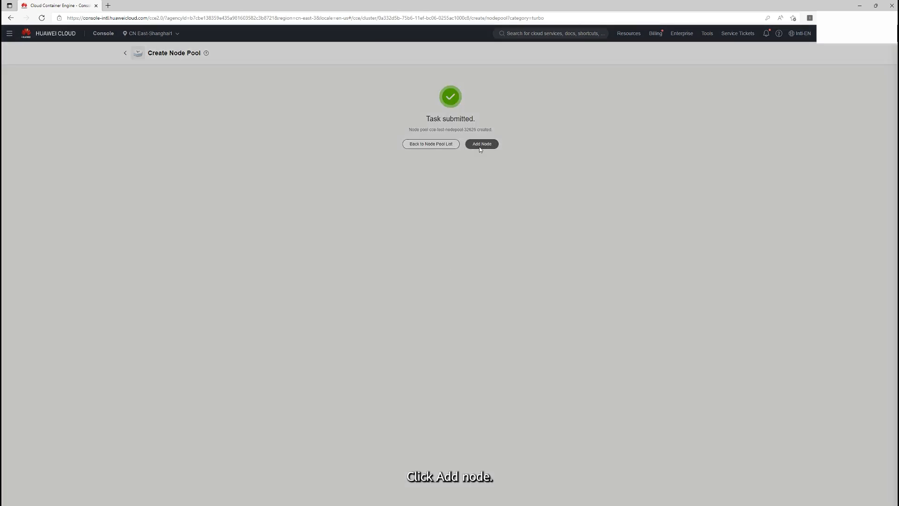
{"action": "left_click", "coordinate": [752, 167]}
{"action": "left_click", "coordinate": [753, 167]}
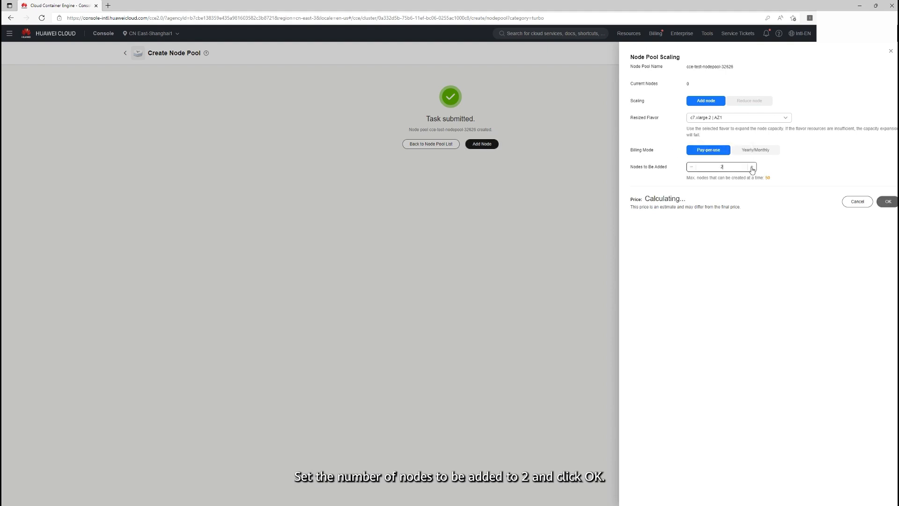
{"action": "left_click", "coordinate": [887, 202]}
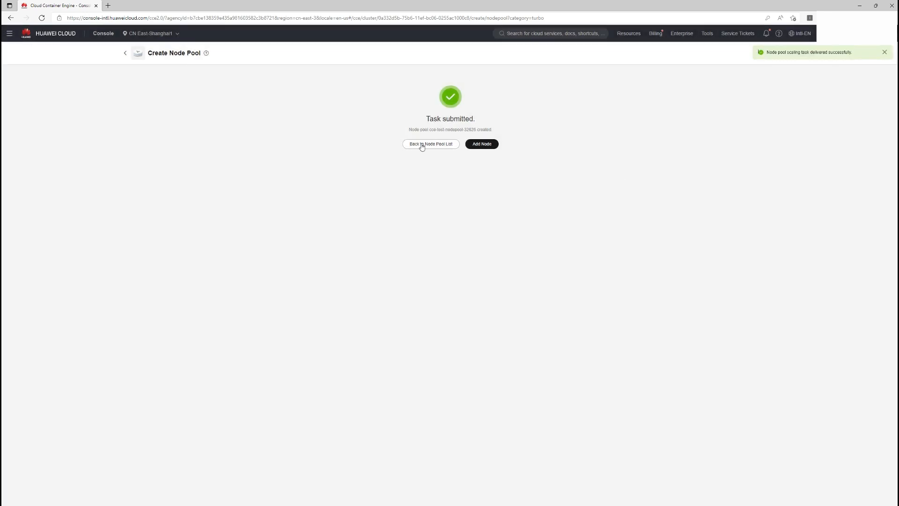
Go back to the node pool list and refresh the Nodes list to check the new nodes.
{"action": "left_click", "coordinate": [422, 145]}
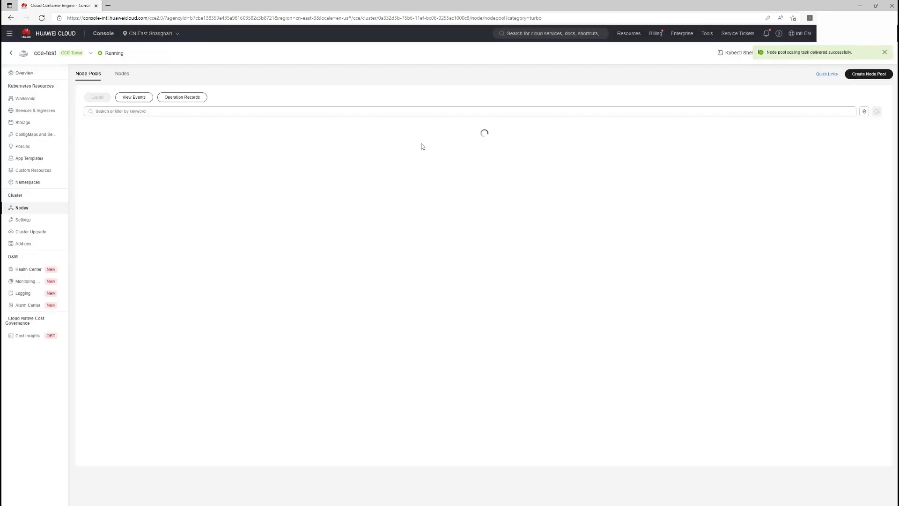
{"action": "left_click", "coordinate": [123, 74]}
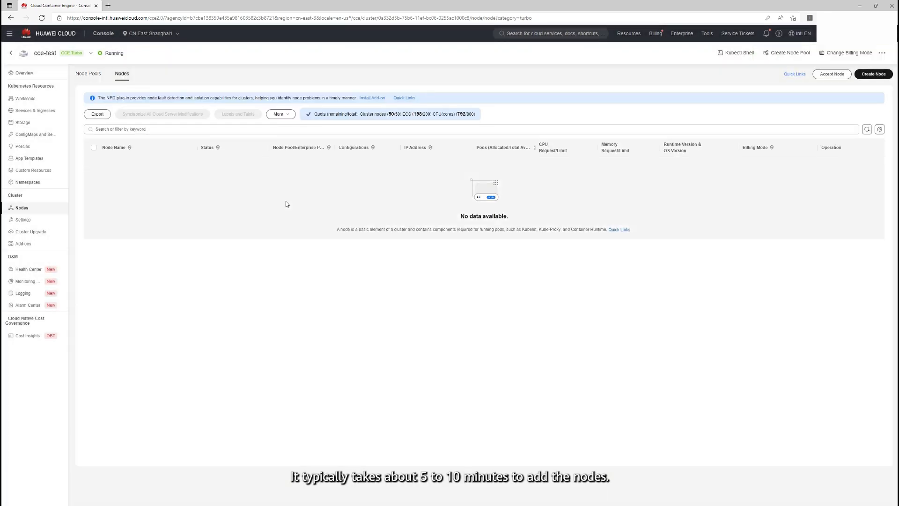
{"action": "left_click", "coordinate": [867, 130]}
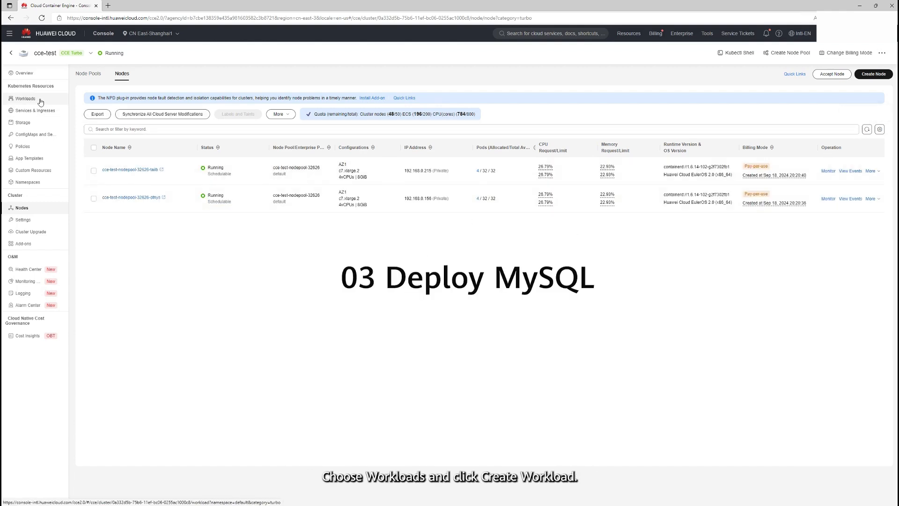
Create a StatefulSet workload named mysql and set its pods to 1.
{"action": "left_click", "coordinate": [26, 98]}
{"action": "left_click", "coordinate": [866, 75]}
{"action": "left_click", "coordinate": [270, 95]}
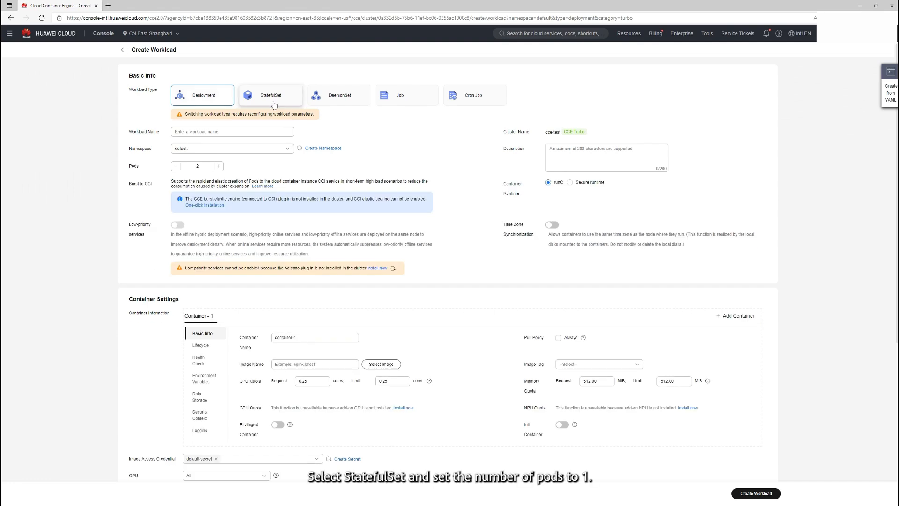
{"action": "type", "text": "mys"}
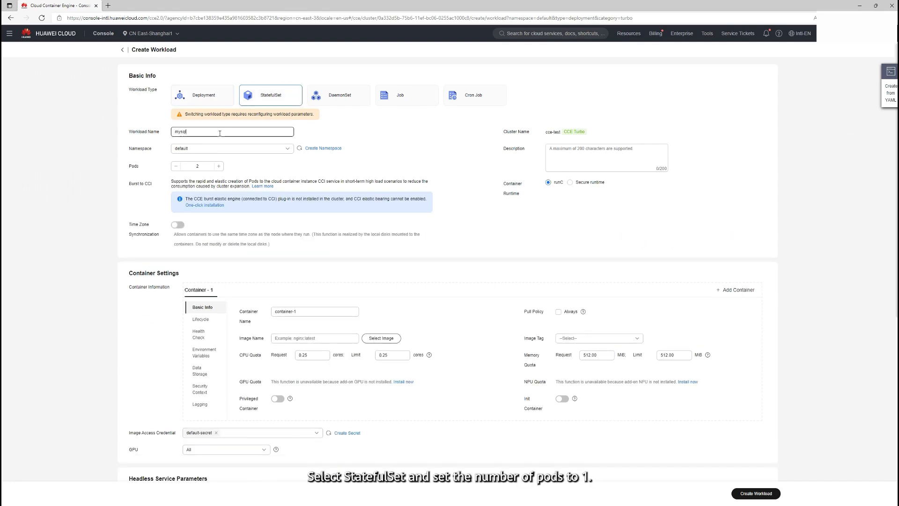
{"action": "type", "text": "ql"}
{"action": "left_click", "coordinate": [176, 167]}
Set the container image to the open-source mysql image with image tag 8.0.
{"action": "scroll", "coordinate": [379, 134], "scroll_direction": "down", "scroll_amount": 5}
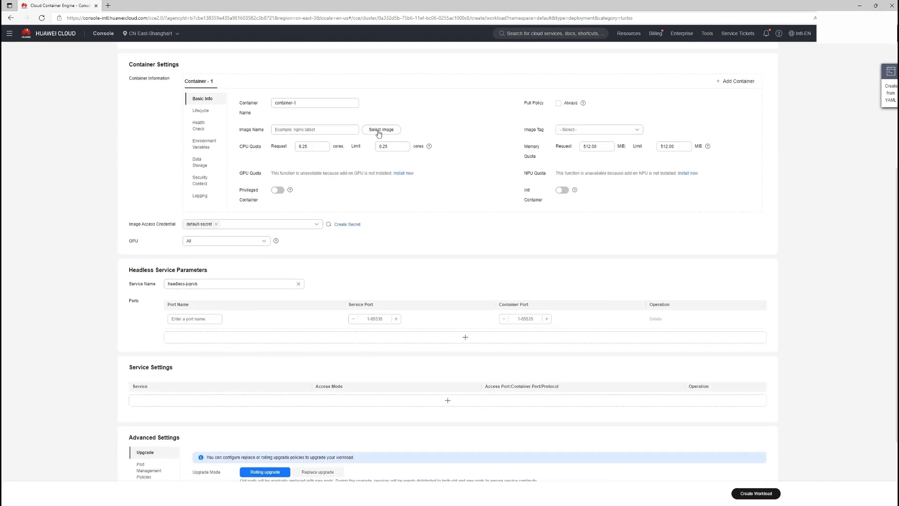
{"action": "left_click", "coordinate": [380, 130]}
{"action": "left_click", "coordinate": [356, 93]}
{"action": "left_click", "coordinate": [544, 110]}
{"action": "type", "text": "m"}
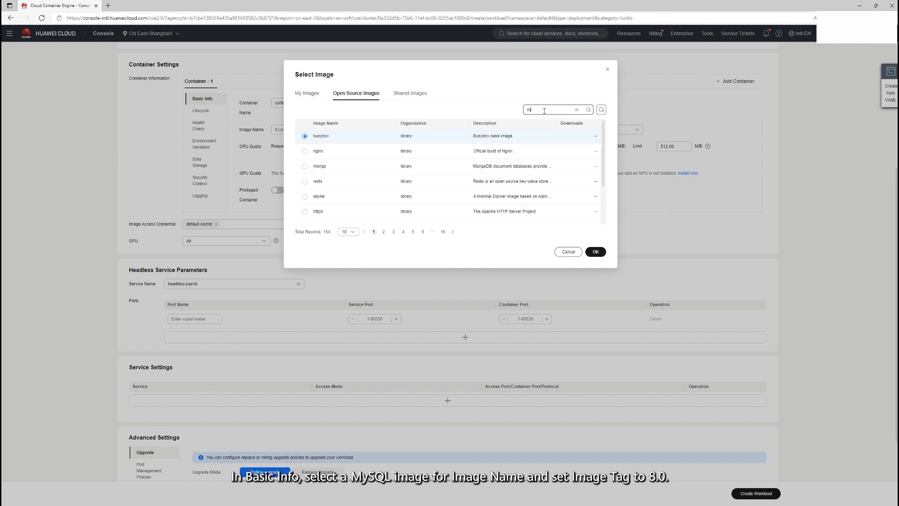
{"action": "type", "text": "ysql"}
{"action": "key", "text": "Return"}
{"action": "left_click", "coordinate": [305, 136]}
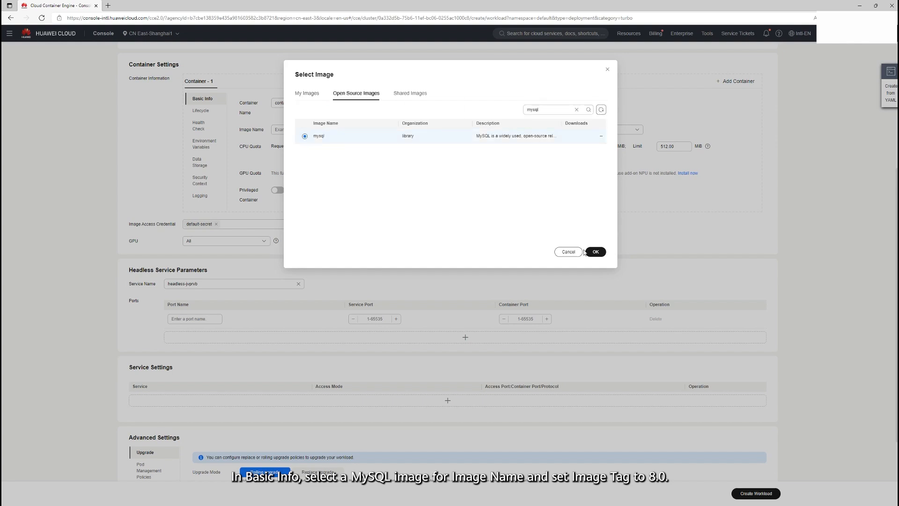
{"action": "left_click", "coordinate": [596, 251]}
{"action": "left_click", "coordinate": [585, 130]}
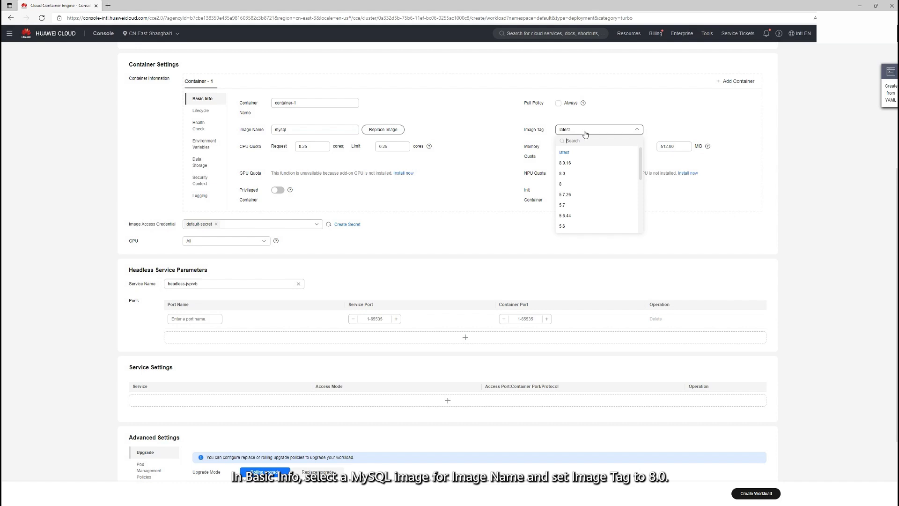
{"action": "left_click", "coordinate": [575, 176]}
Add four custom environment variable rows to the container.
{"action": "left_click", "coordinate": [202, 143]}
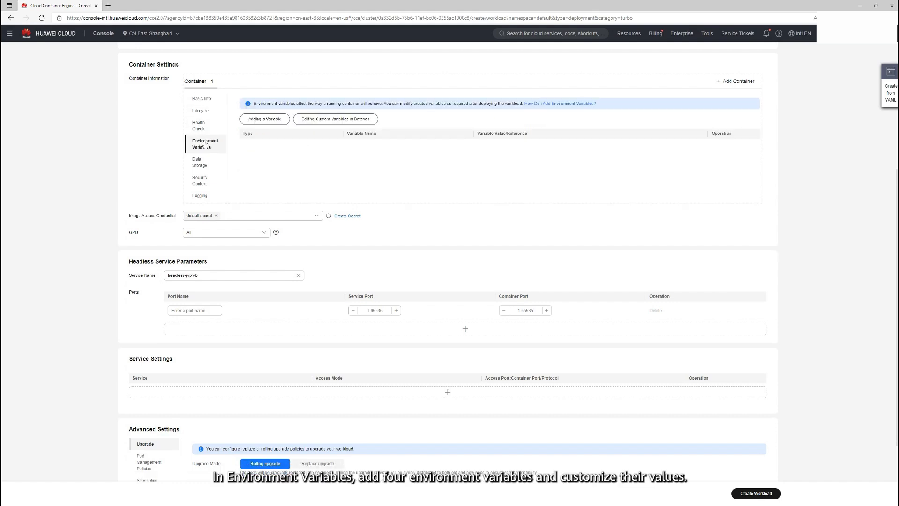
{"action": "left_click", "coordinate": [280, 120]}
{"action": "left_click", "coordinate": [280, 120]}
{"action": "left_click", "coordinate": [280, 120]}
{"action": "left_click", "coordinate": [280, 120]}
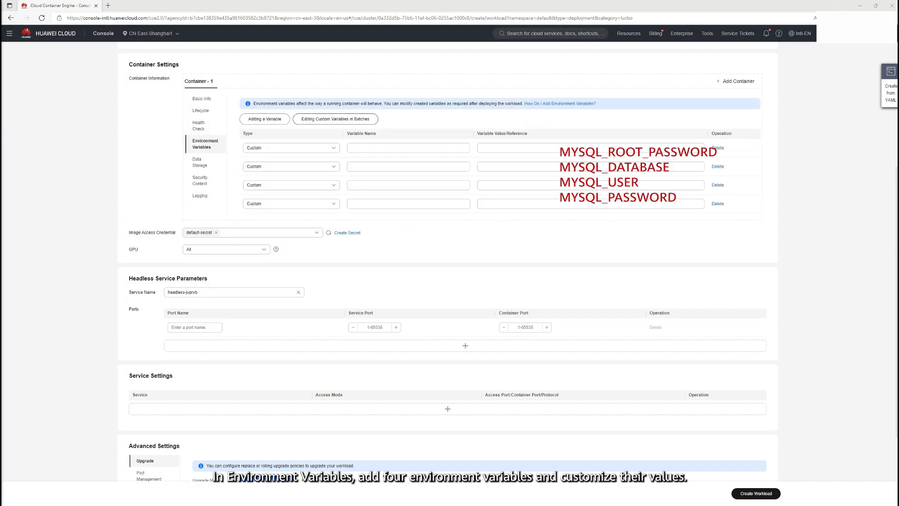
Set the first variable name to MYSQL_ROOT_PASSWORD with the root password as its value.
{"action": "left_click", "coordinate": [395, 147]}
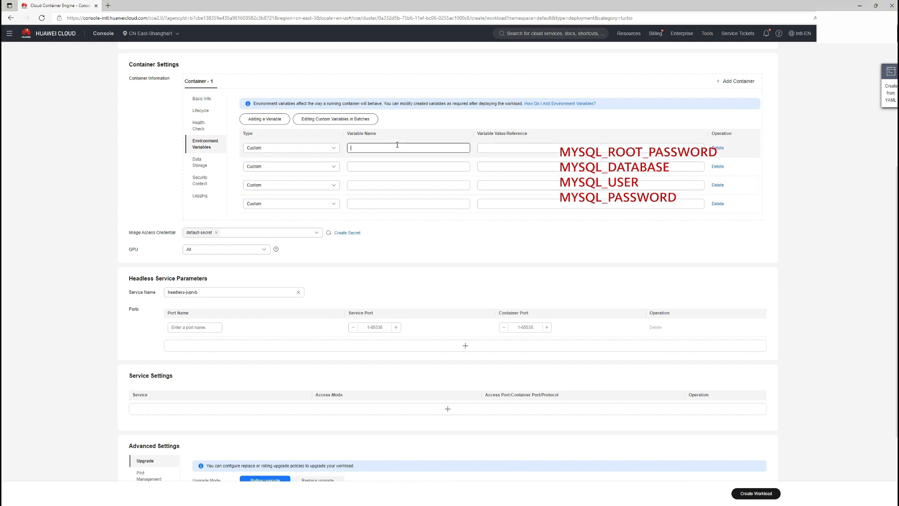
{"action": "key", "text": "ctrl+v"}
{"action": "left_click", "coordinate": [510, 146]}
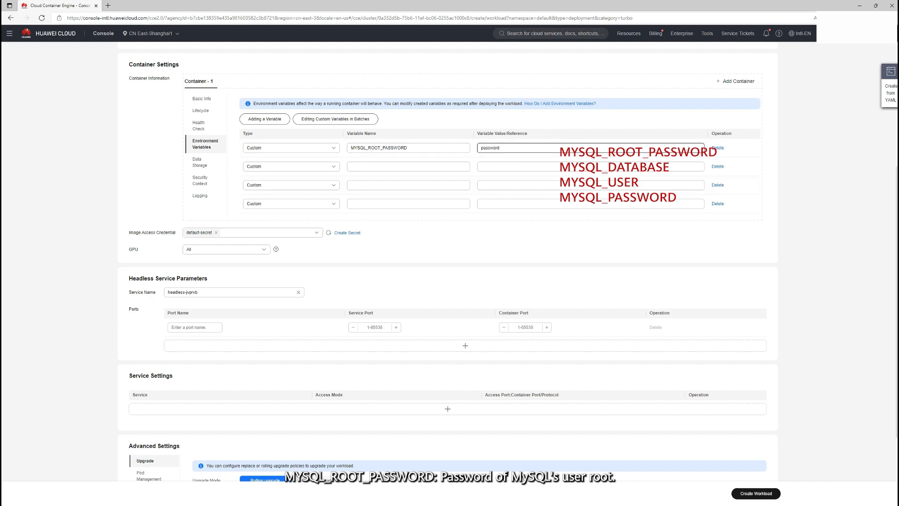
Set the second variable to MYSQL_DATABASE with the value database.
{"action": "left_click", "coordinate": [407, 166]}
{"action": "type", "text": "MYSQL_DATABASE"}
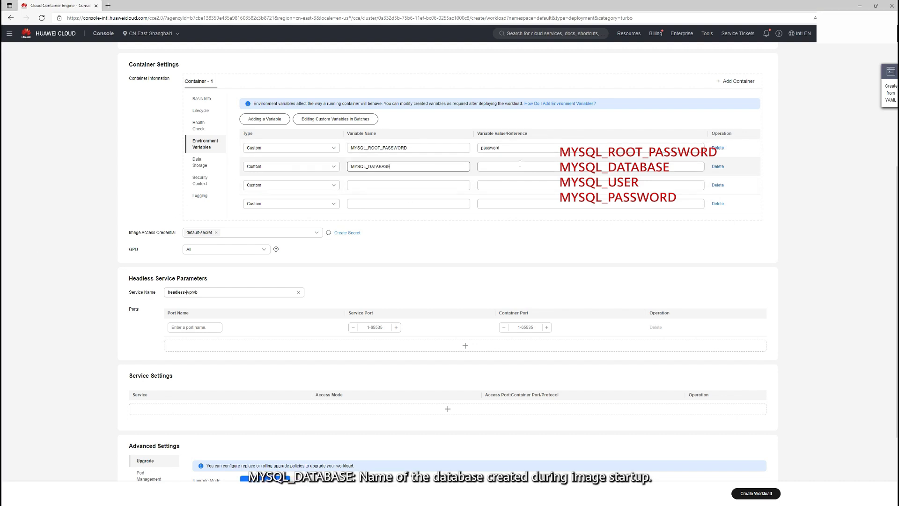
{"action": "left_click", "coordinate": [522, 167]}
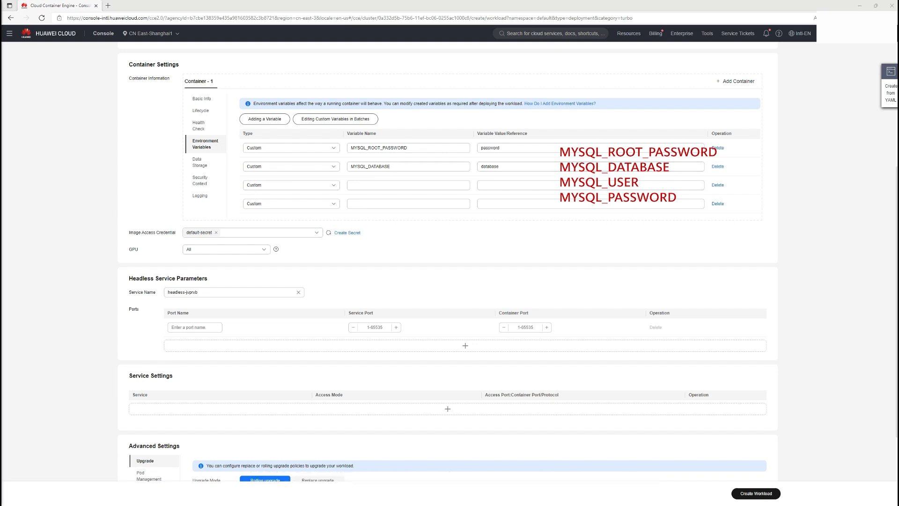
Set the third variable to MYSQL_USER with the value db_user.
{"action": "left_click", "coordinate": [393, 185]}
{"action": "type", "text": "MYSQL_USER"}
{"action": "left_click", "coordinate": [487, 185]}
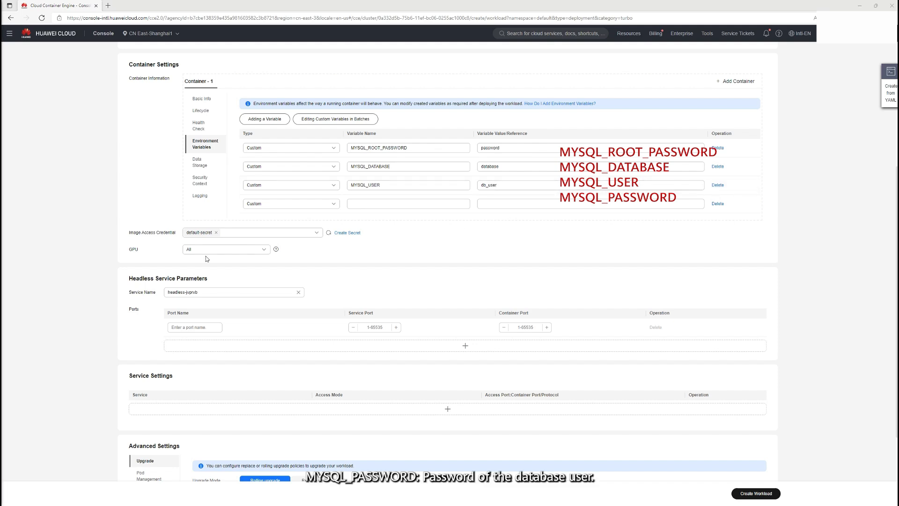
Set the fourth variable to MYSQL_PASSWORD, copying the root password into its value.
{"action": "left_click", "coordinate": [394, 203]}
{"action": "key", "text": "ctrl+v"}
{"action": "left_click_drag", "start_coordinate": [506, 148], "coordinate": [466, 147]}
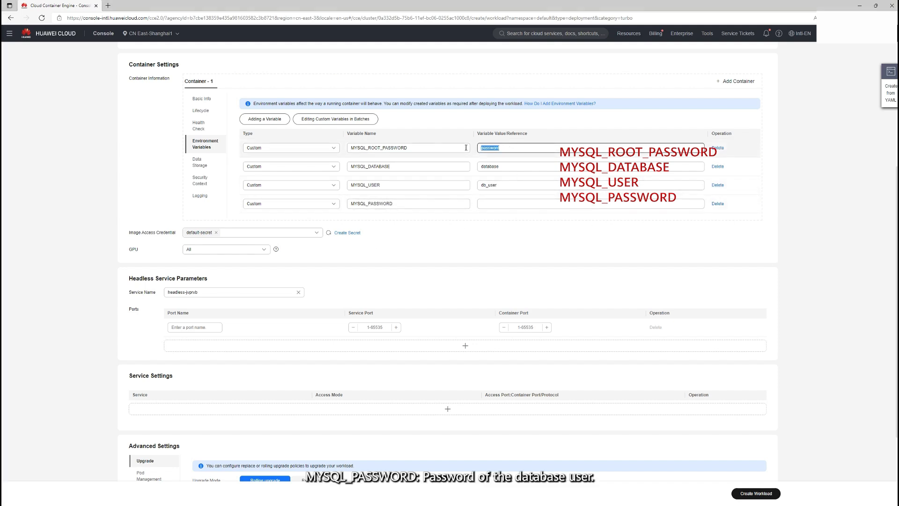
{"action": "key", "text": "ctrl+c"}
{"action": "left_click", "coordinate": [497, 203]}
{"action": "key", "text": "ctrl+v"}
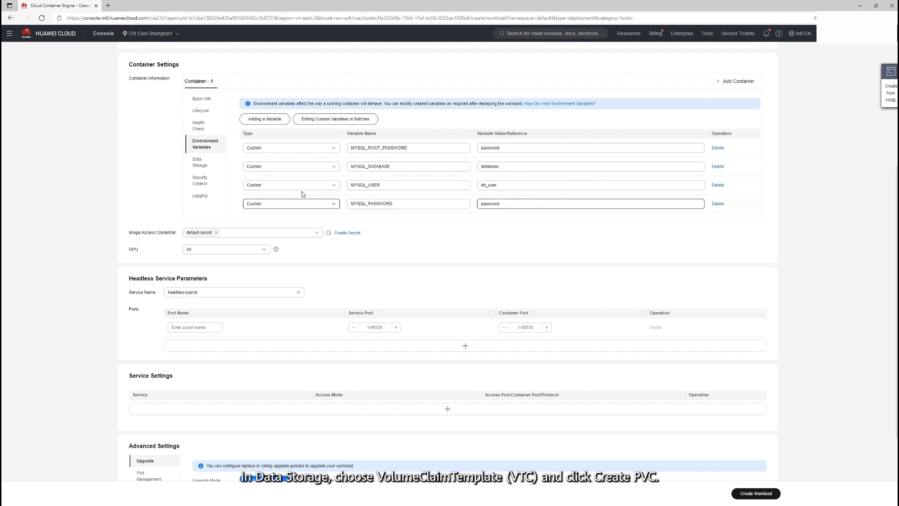
Add a VolumeClaimTemplate (VTC) volume in the container's data storage settings.
{"action": "left_click", "coordinate": [200, 162]}
{"action": "left_click", "coordinate": [274, 105]}
{"action": "left_click", "coordinate": [302, 156]}
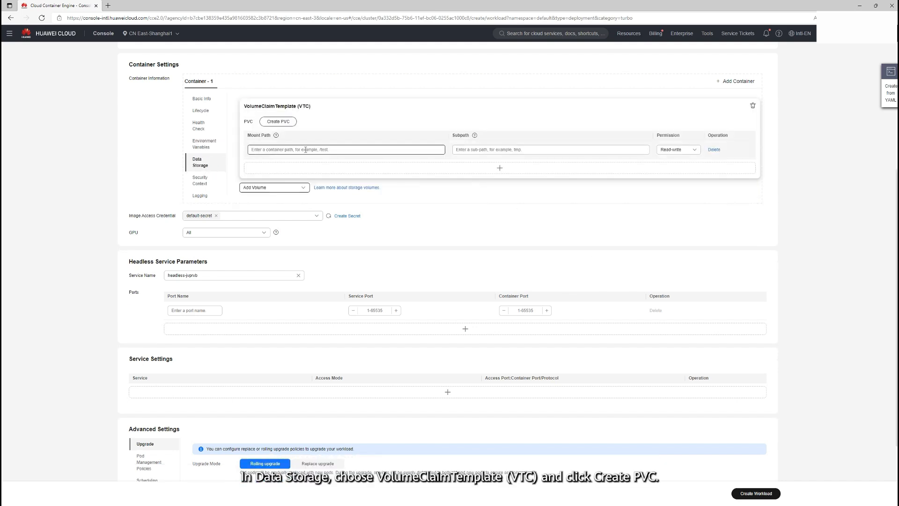
Create a new EVS PVC named mysql for the VolumeClaimTemplate volume.
{"action": "left_click", "coordinate": [278, 122]}
{"action": "left_click", "coordinate": [706, 85]}
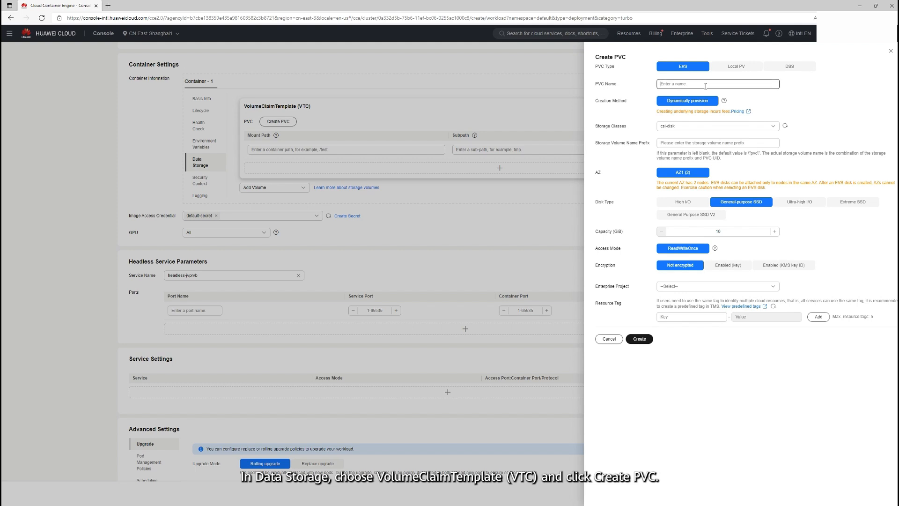
{"action": "type", "text": "mysql"}
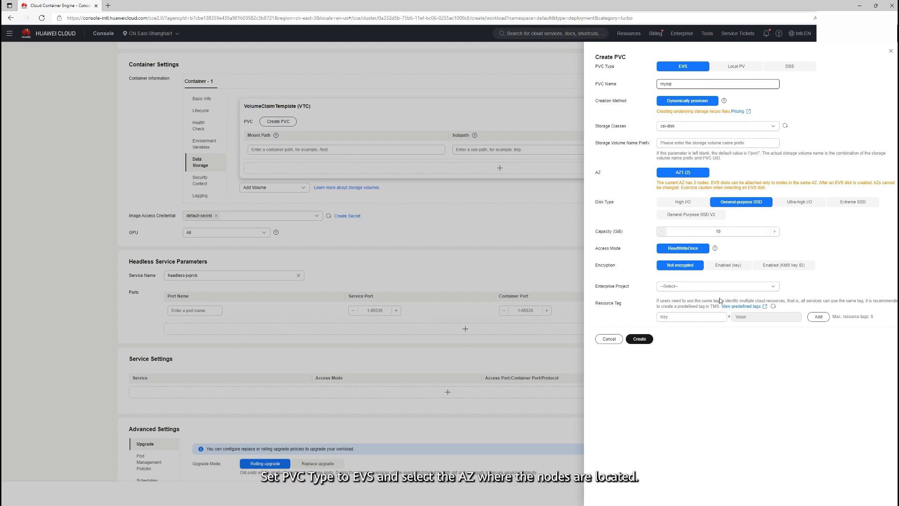
{"action": "left_click", "coordinate": [708, 286]}
{"action": "left_click", "coordinate": [707, 301]}
{"action": "left_click", "coordinate": [640, 338]}
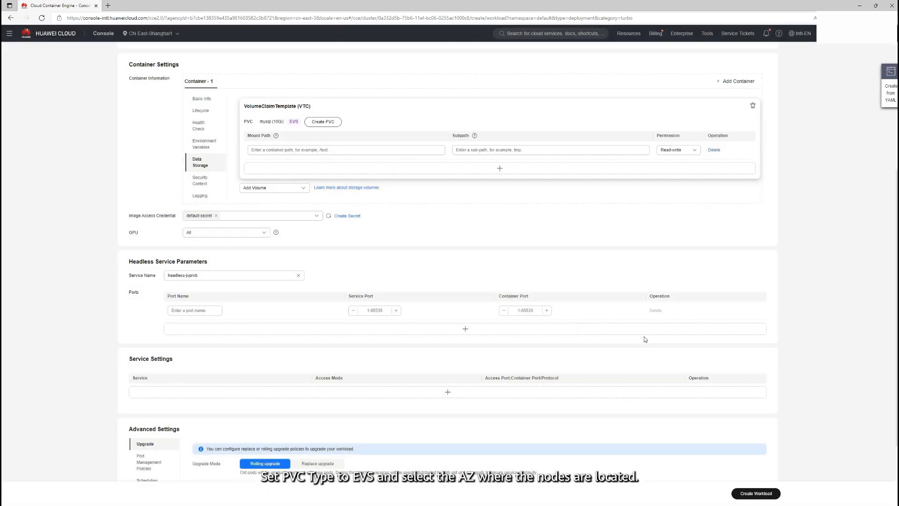
Set the volume's mount path to /var/lib/mysql.
{"action": "left_click", "coordinate": [290, 152]}
{"action": "type", "text": "/var"}
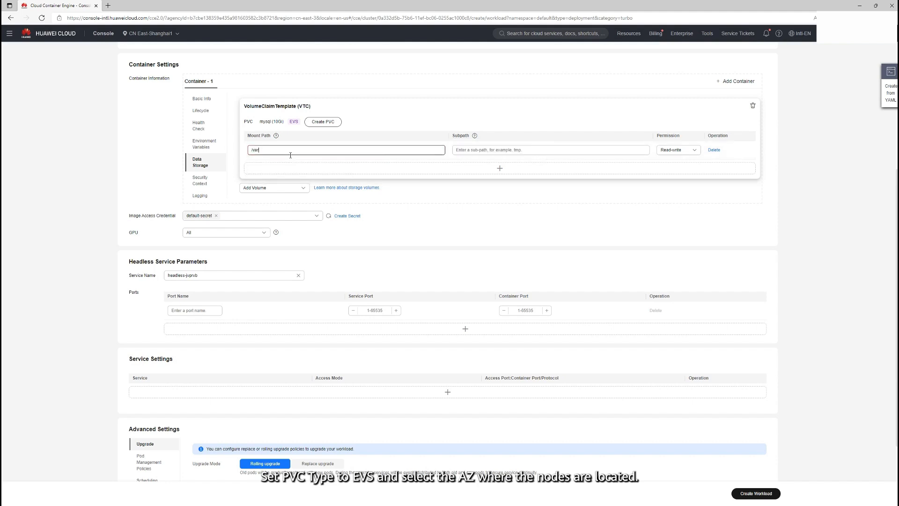
{"action": "type", "text": "/lib/"}
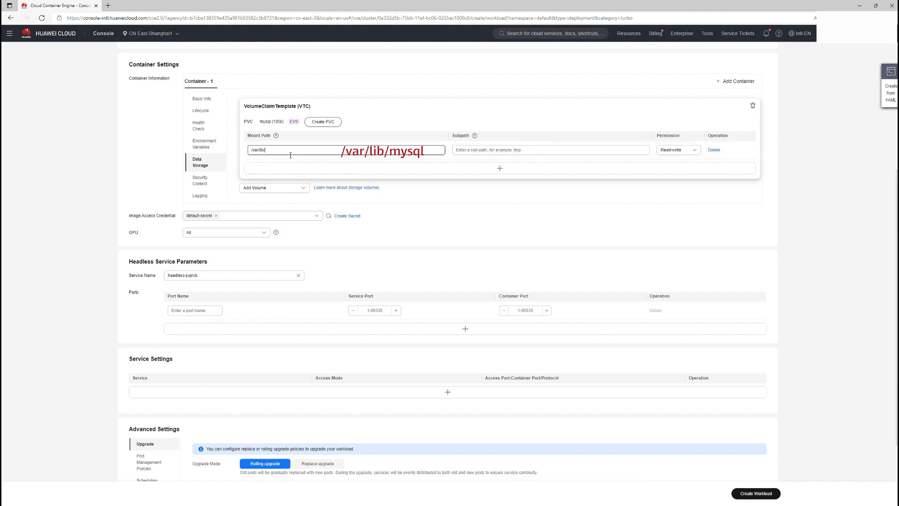
{"action": "type", "text": "mysql"}
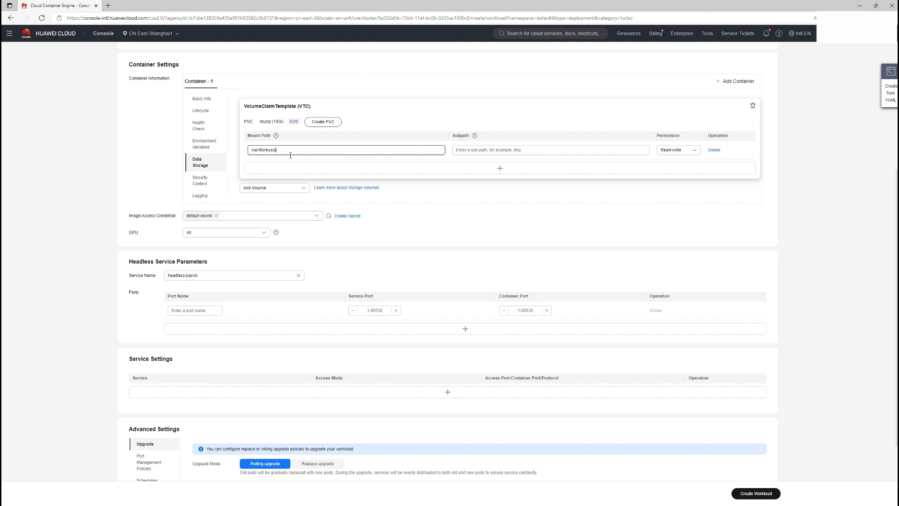
Name the headless service headless-mysql and add a port headless-mysql with service and container port 3306.
{"action": "scroll", "coordinate": [299, 284], "scroll_direction": "down", "scroll_amount": 2}
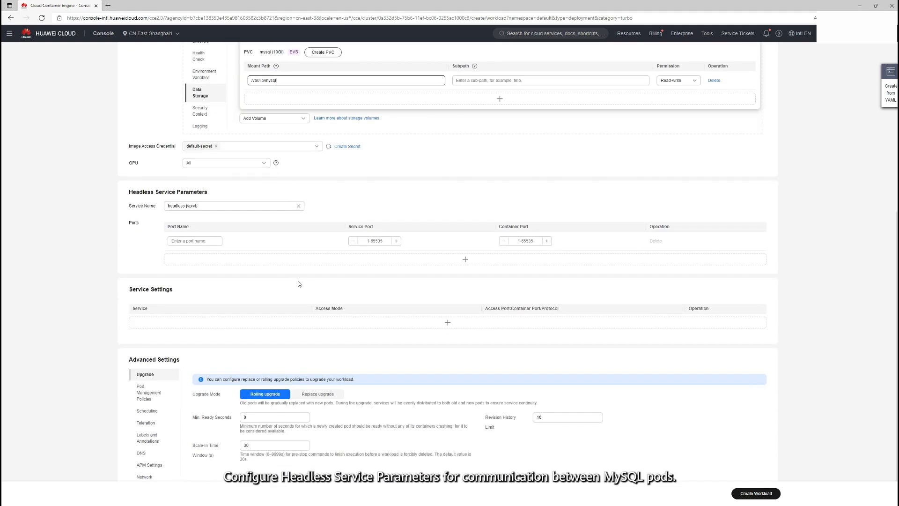
{"action": "left_click", "coordinate": [224, 205]}
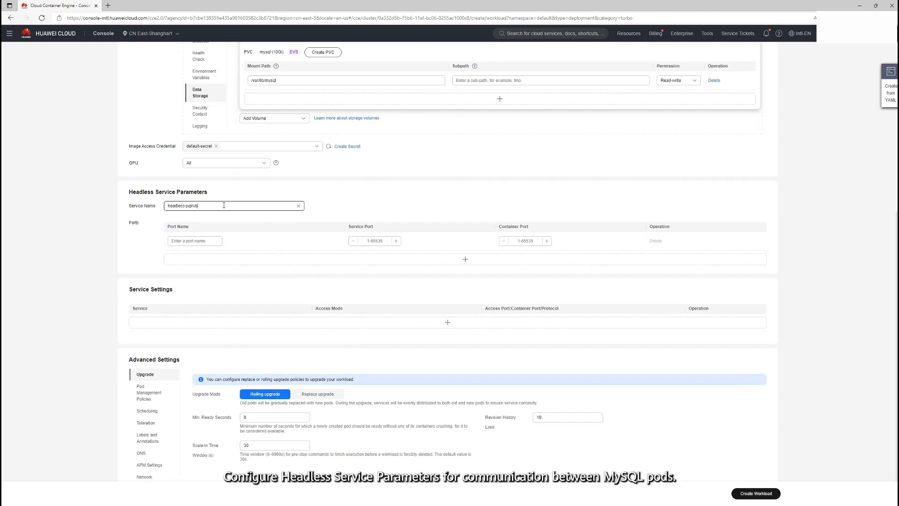
{"action": "type", "text": "mysql"}
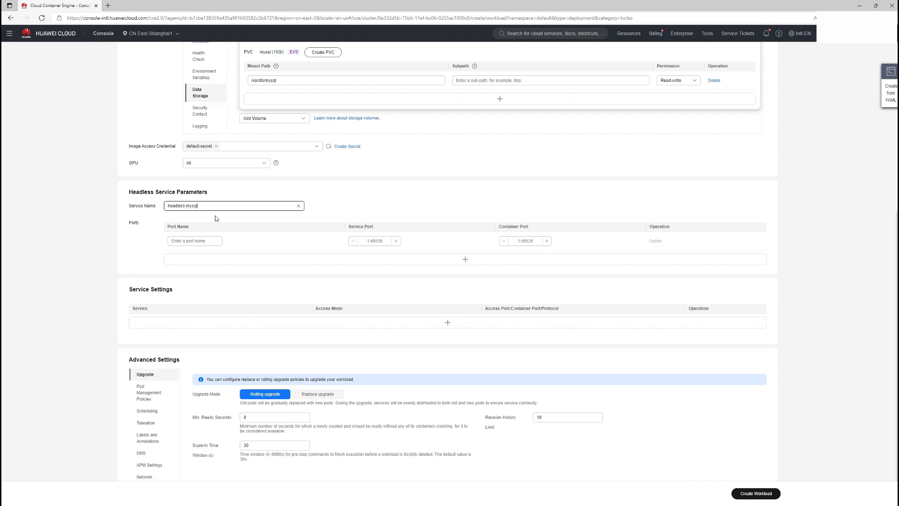
{"action": "key", "text": "ctrl+a"}
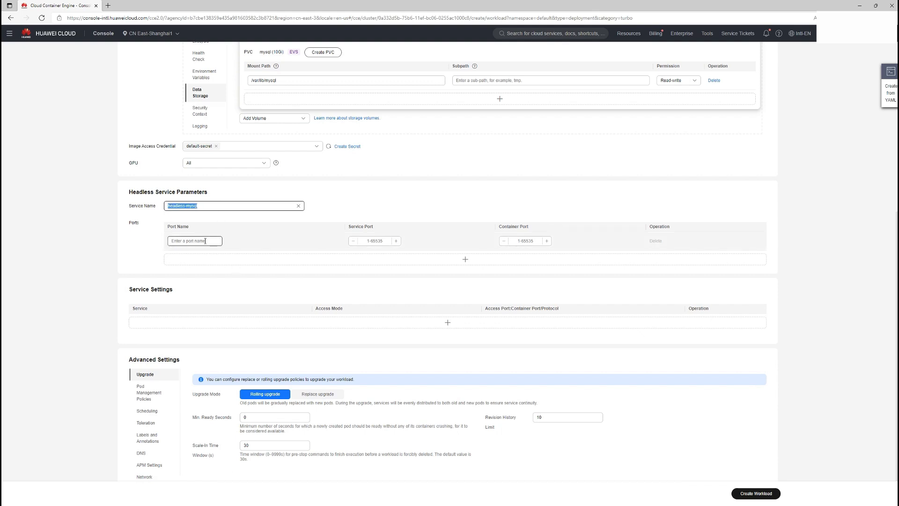
{"action": "left_click", "coordinate": [187, 241]}
{"action": "key", "text": "ctrl+v"}
{"action": "left_click", "coordinate": [374, 240]}
{"action": "type", "text": "3006"}
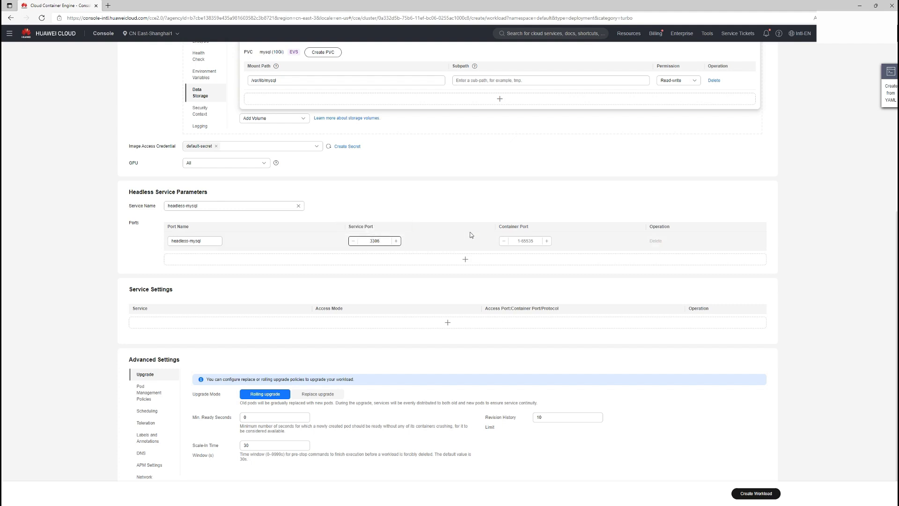
{"action": "left_click", "coordinate": [522, 241]}
{"action": "type", "text": "3306"}
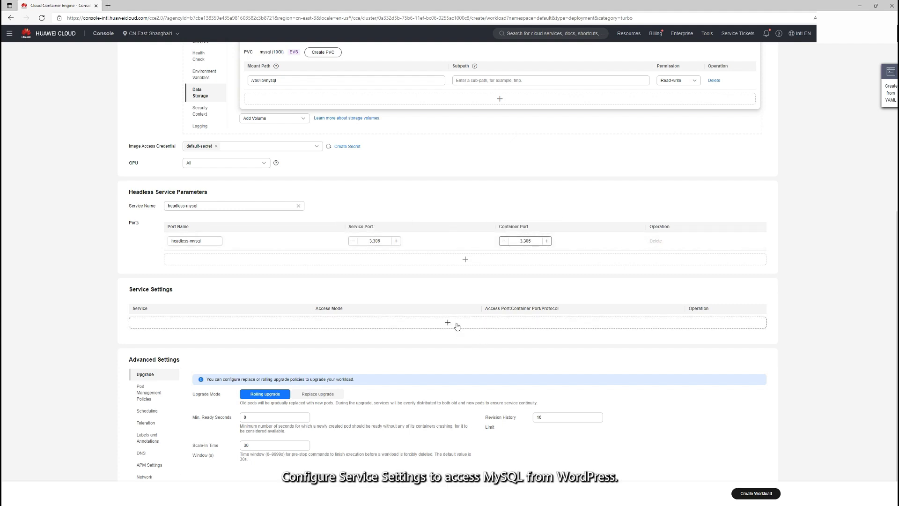
Add a ClusterIP service named mysql mapping container port 3306 to service port 3306.
{"action": "left_click", "coordinate": [447, 322]}
{"action": "double_click", "coordinate": [621, 67]}
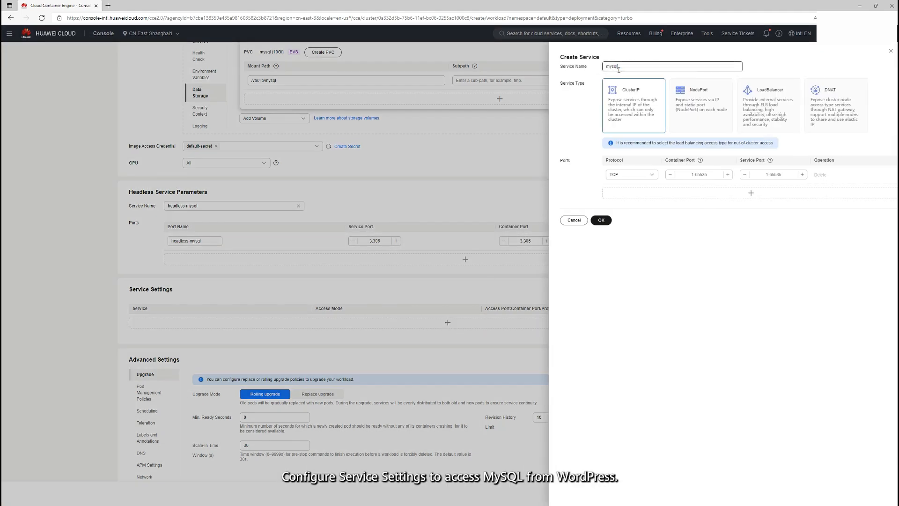
{"action": "left_click", "coordinate": [699, 173]}
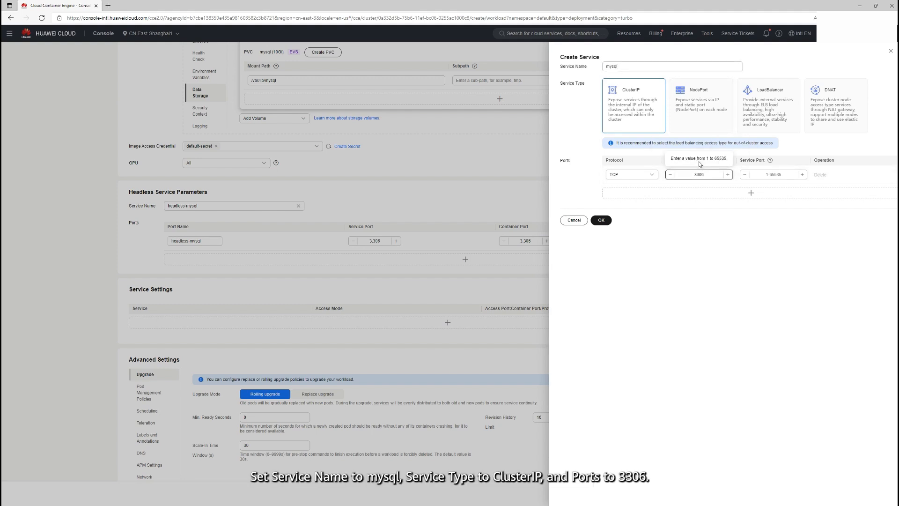
{"action": "left_click", "coordinate": [784, 175]}
{"action": "type", "text": "3306"}
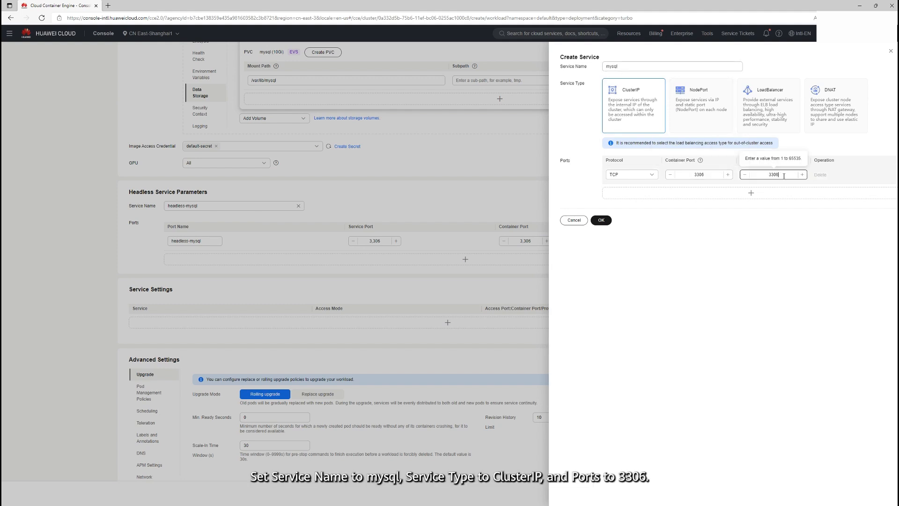
{"action": "left_click", "coordinate": [601, 220]}
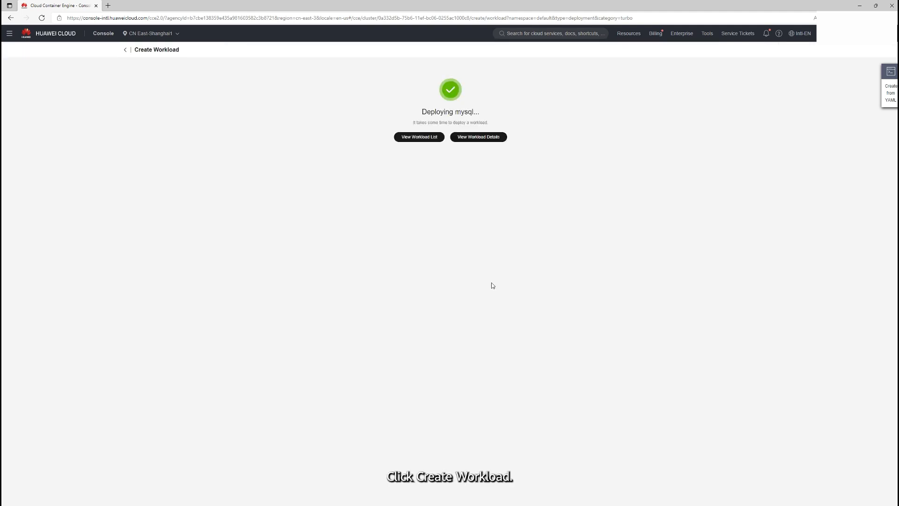
Open the workload list and refresh it to check the mysql StatefulSet's status.
{"action": "left_click", "coordinate": [441, 140]}
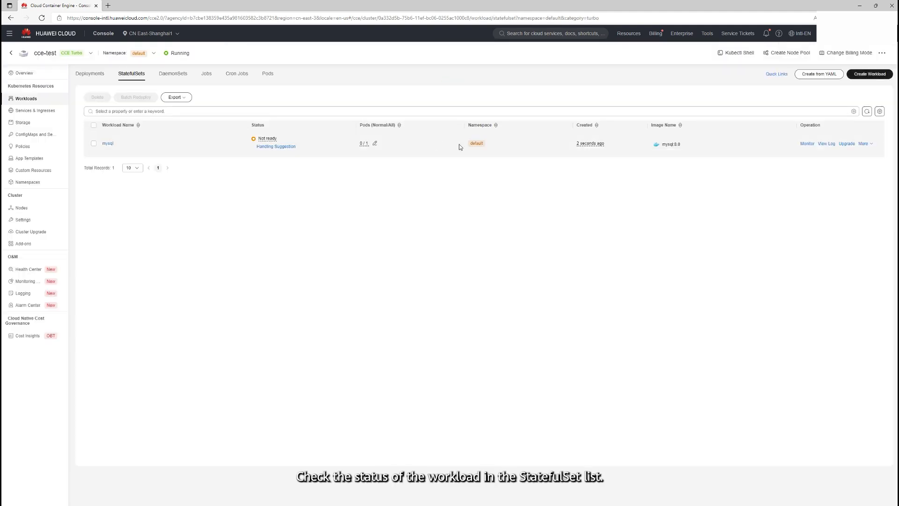
{"action": "left_click", "coordinate": [866, 112]}
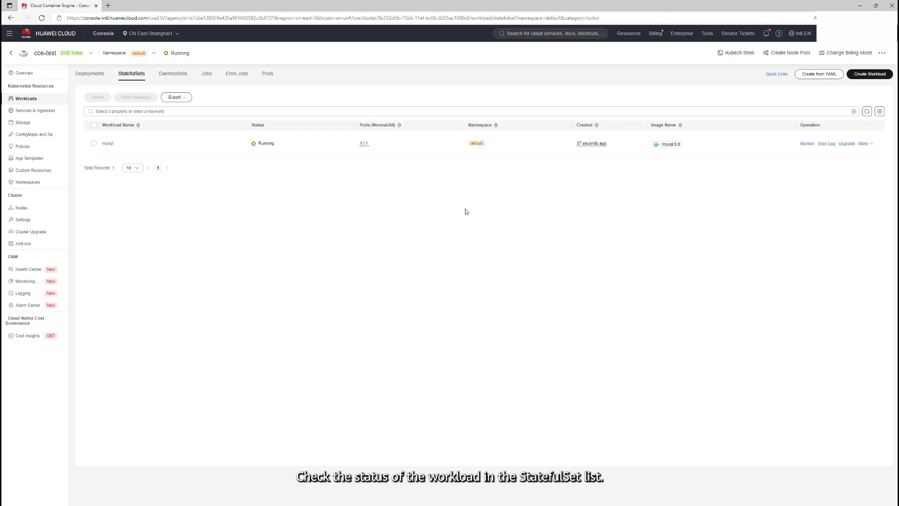
Start creating a Deployment workload named wordpress with 1 pod.
{"action": "left_click", "coordinate": [855, 75]}
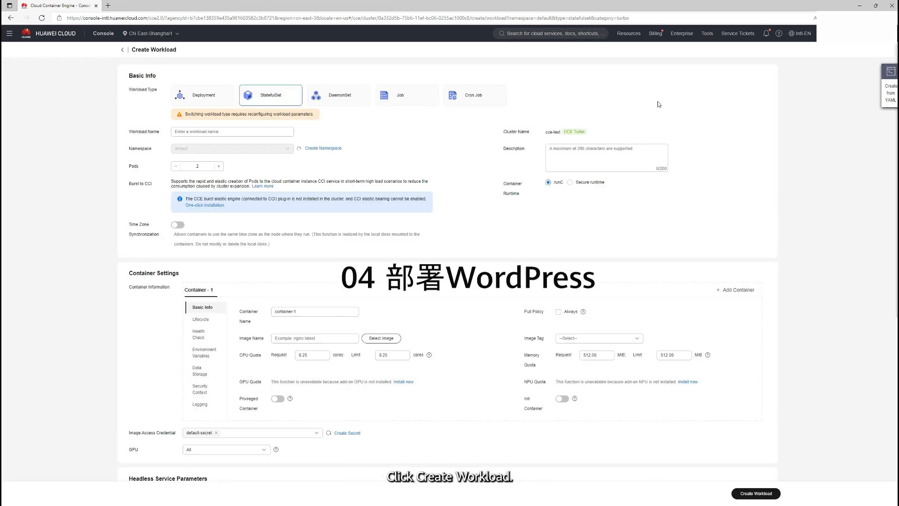
{"action": "left_click", "coordinate": [203, 95]}
{"action": "left_click", "coordinate": [208, 131]}
{"action": "type", "text": "wordpress"}
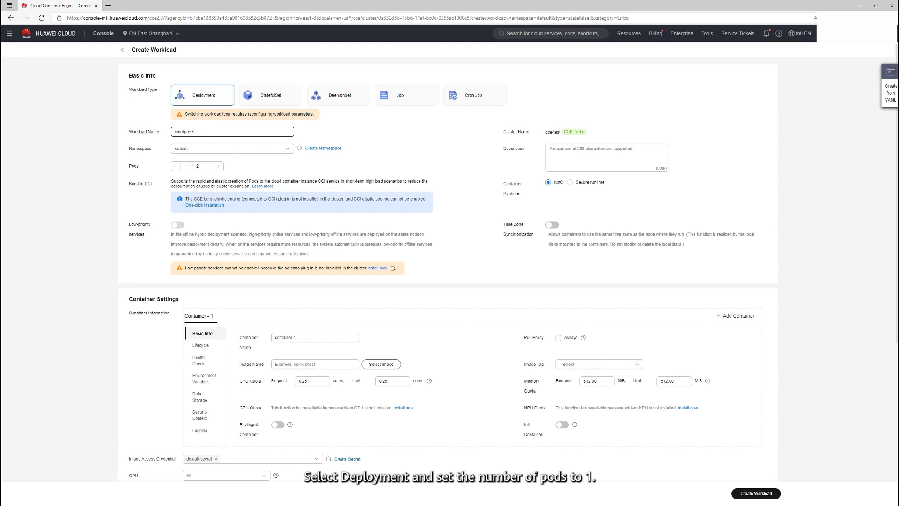
{"action": "left_click", "coordinate": [192, 167]}
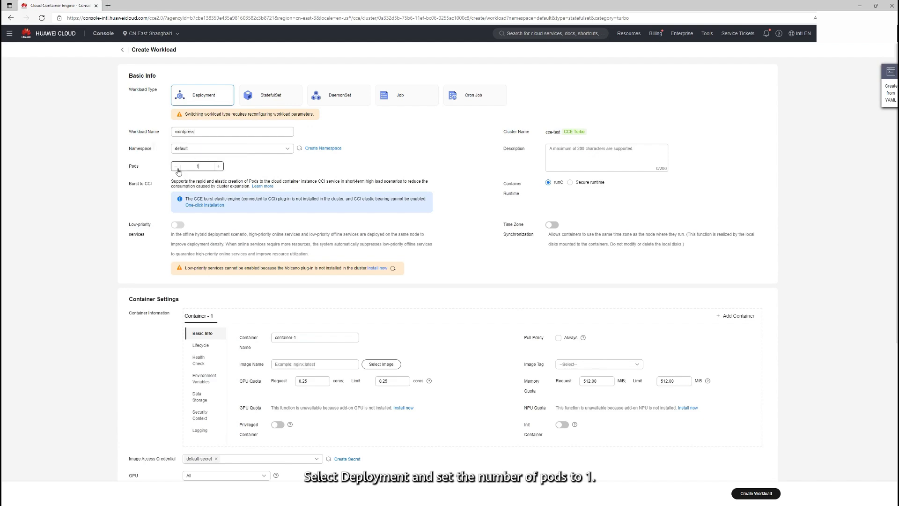
Select the wordpress open-source image for the container and set its image tag to latest.
{"action": "scroll", "coordinate": [335, 239], "scroll_direction": "down", "scroll_amount": 3}
{"action": "left_click", "coordinate": [383, 225]}
{"action": "left_click", "coordinate": [356, 93]}
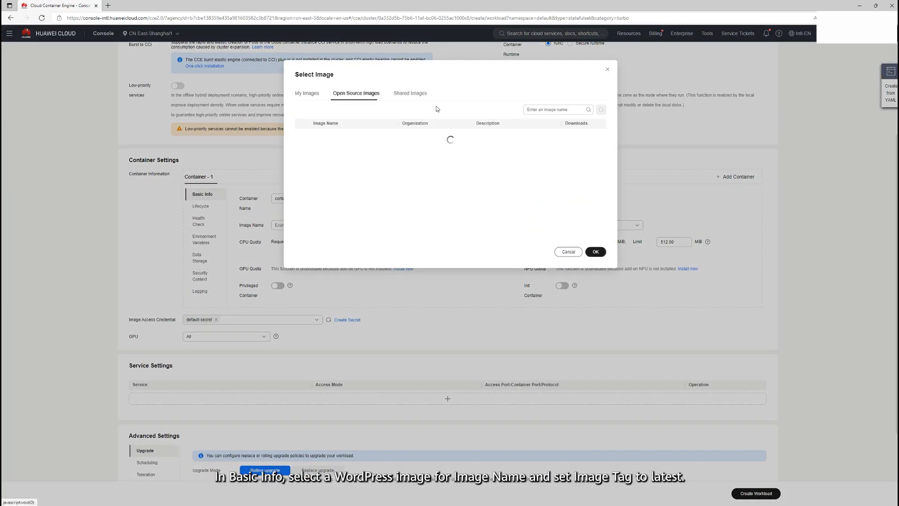
{"action": "left_click", "coordinate": [551, 110]}
{"action": "type", "text": "wordpress"}
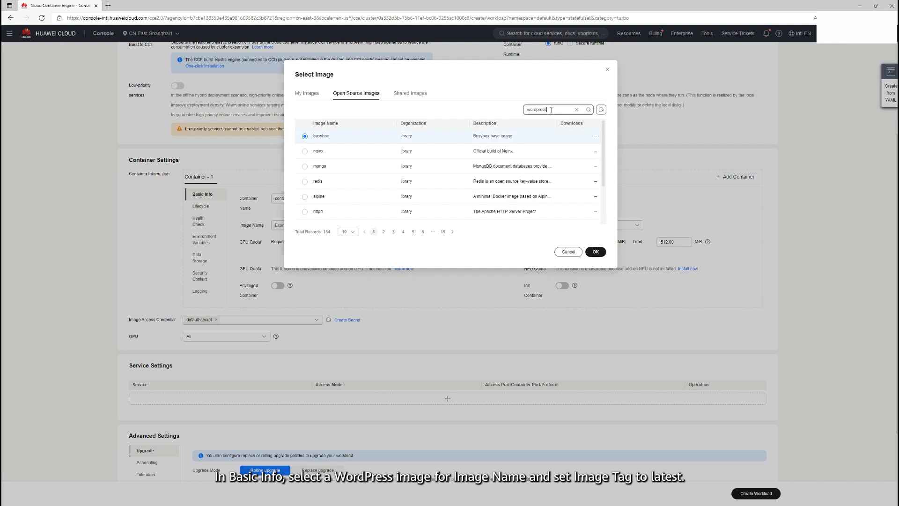
{"action": "key", "text": "Return"}
{"action": "left_click", "coordinate": [305, 137]}
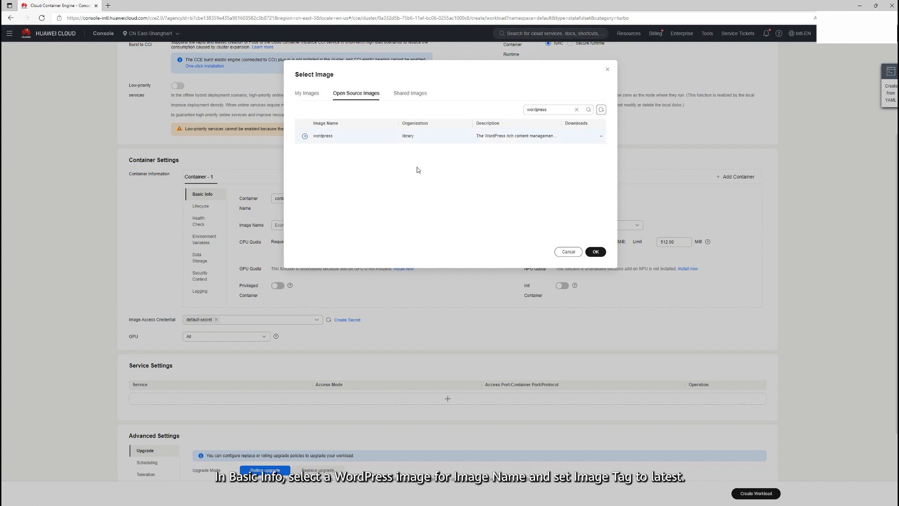
{"action": "left_click", "coordinate": [595, 252]}
{"action": "left_click", "coordinate": [591, 225]}
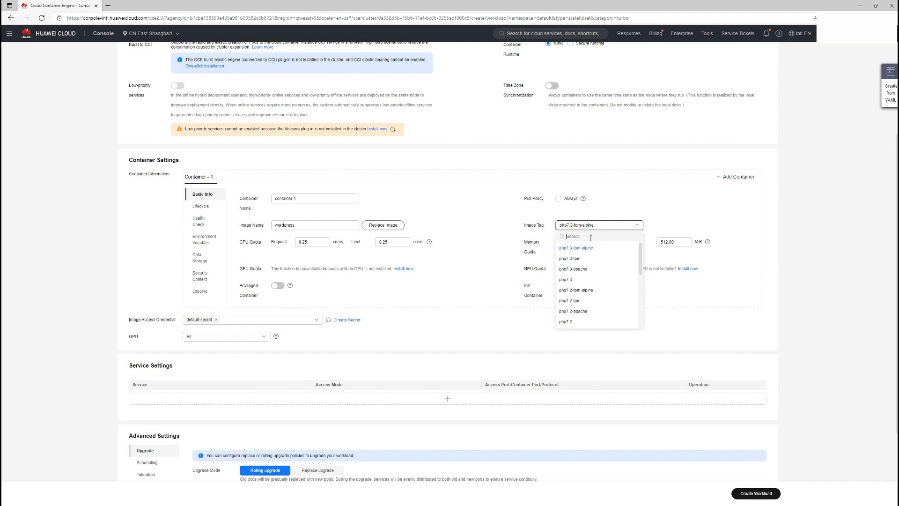
{"action": "left_click", "coordinate": [577, 248]}
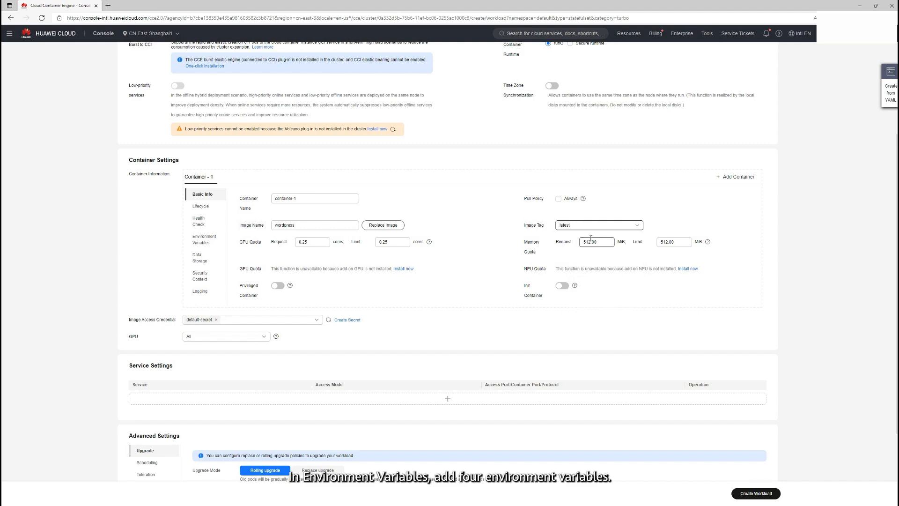
Add four environment variables, setting the first to WORDPRESS_DB_HOST with the value mysql:3306.
{"action": "left_click", "coordinate": [205, 238]}
{"action": "left_click", "coordinate": [263, 215]}
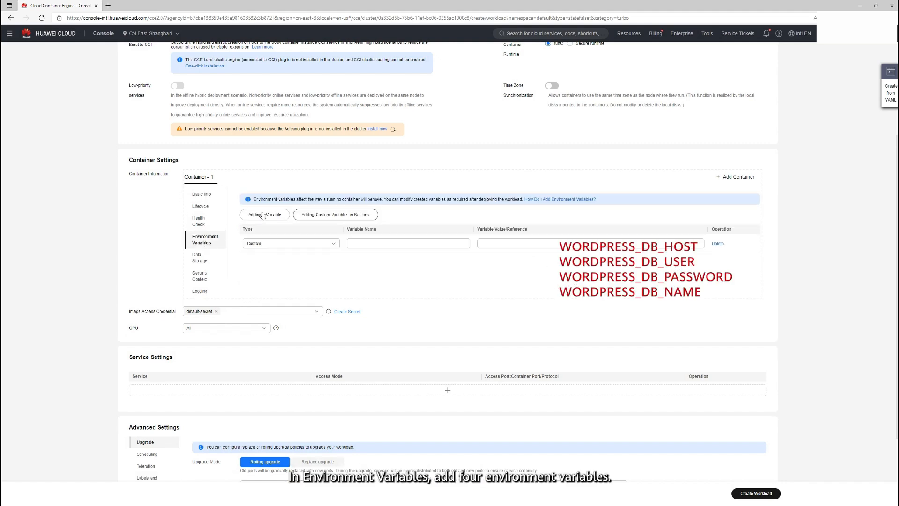
{"action": "left_click", "coordinate": [263, 215]}
{"action": "left_click", "coordinate": [263, 215]}
{"action": "left_click", "coordinate": [263, 215]}
{"action": "left_click", "coordinate": [408, 243]}
{"action": "type", "text": "WORDPRESS_DB_HOST"}
{"action": "left_click", "coordinate": [532, 244]}
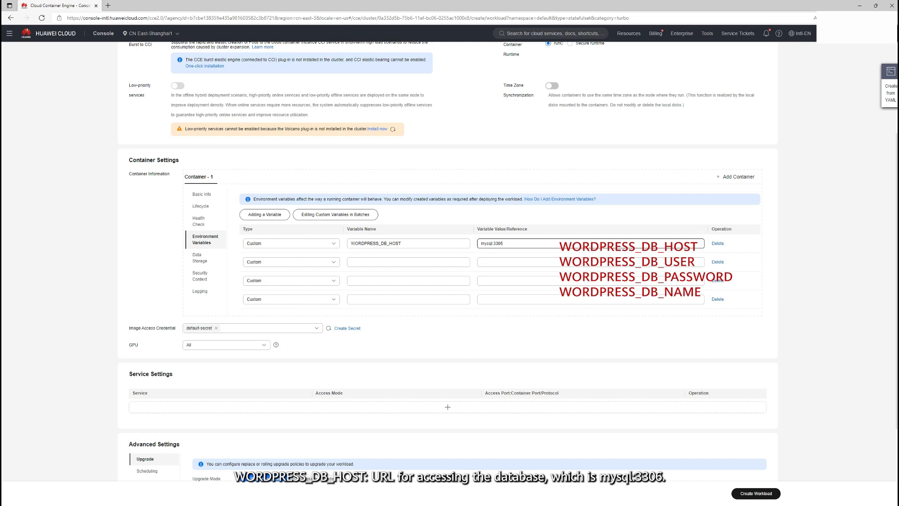
Set the second variable to WORDPRESS_DB_USER with the value db_user.
{"action": "left_click", "coordinate": [407, 261]}
{"action": "type", "text": "WORDPRESS_DB_USER"}
{"action": "left_click", "coordinate": [513, 265]}
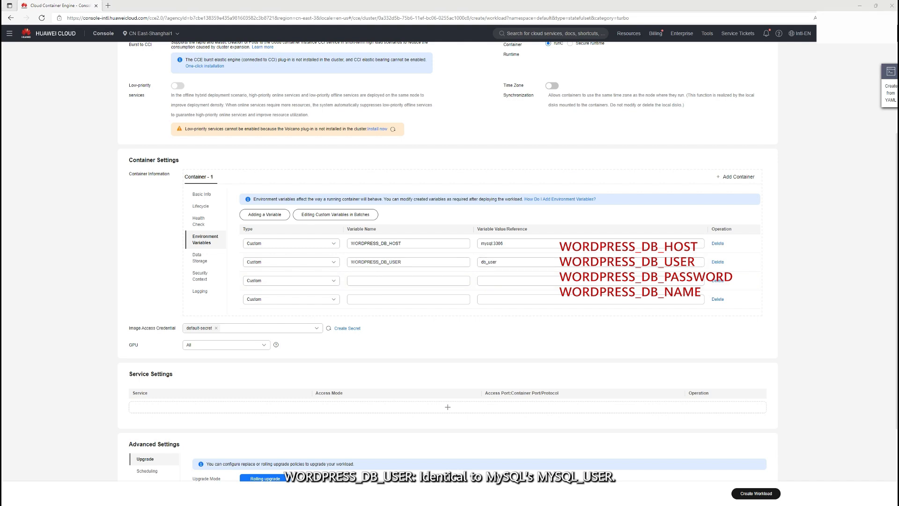
Set the third variable to WORDPRESS_DB_PASSWORD with the MySQL user's password as its value.
{"action": "left_click", "coordinate": [349, 280]}
{"action": "key", "text": "ctrl+v"}
{"action": "left_click", "coordinate": [523, 280]}
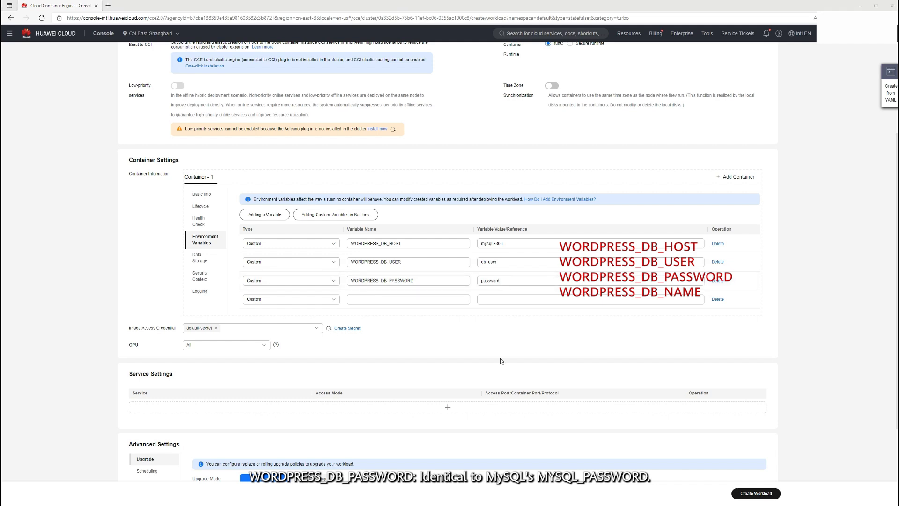
Set the fourth variable to WORDPRESS_DB_NAME with the value database.
{"action": "left_click", "coordinate": [410, 299]}
{"action": "type", "text": "WORDPRESS_DB_NAME"}
{"action": "left_click", "coordinate": [487, 300]}
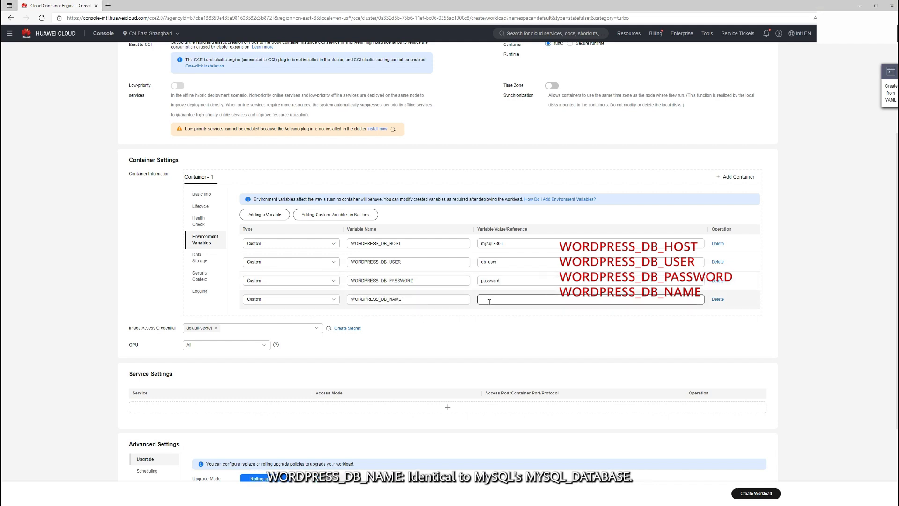
{"action": "type", "text": "database"}
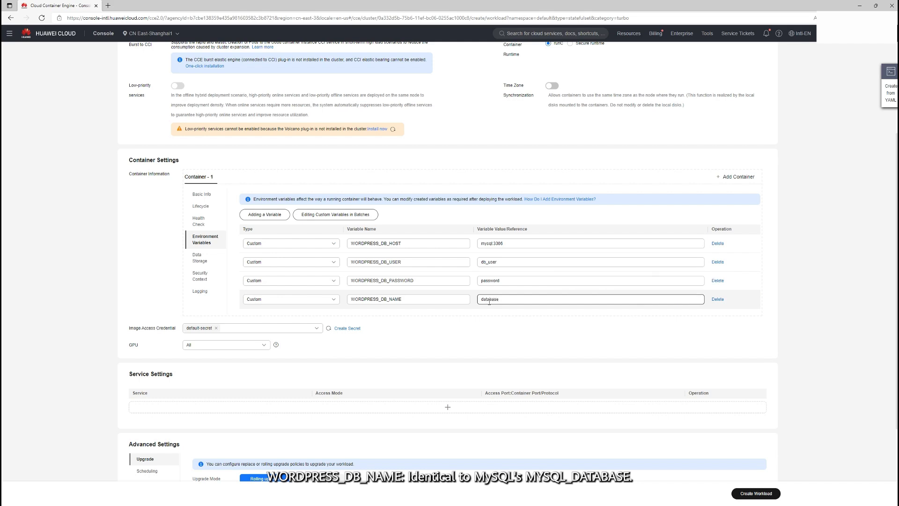
In the container's data storage, add a PVC volume by creating a new EVS PVC named wordpress1 in the default enterprise project.
{"action": "left_click", "coordinate": [201, 257]}
{"action": "left_click", "coordinate": [275, 198]}
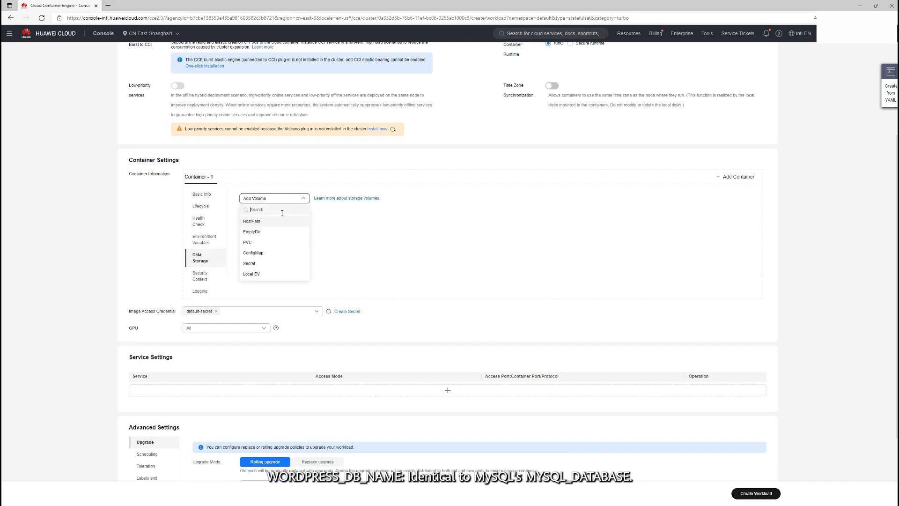
{"action": "left_click", "coordinate": [260, 242]}
{"action": "left_click", "coordinate": [403, 232]}
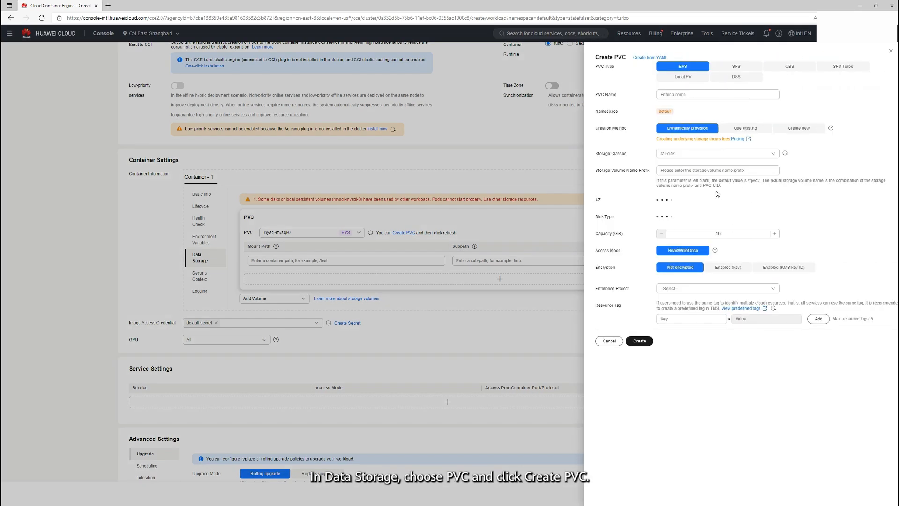
{"action": "type", "text": "wor"}
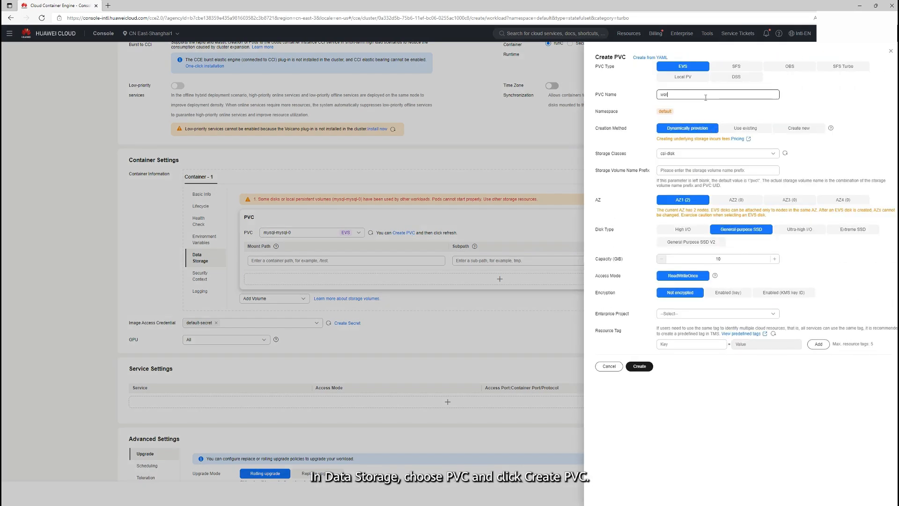
{"action": "type", "text": "dpress1"}
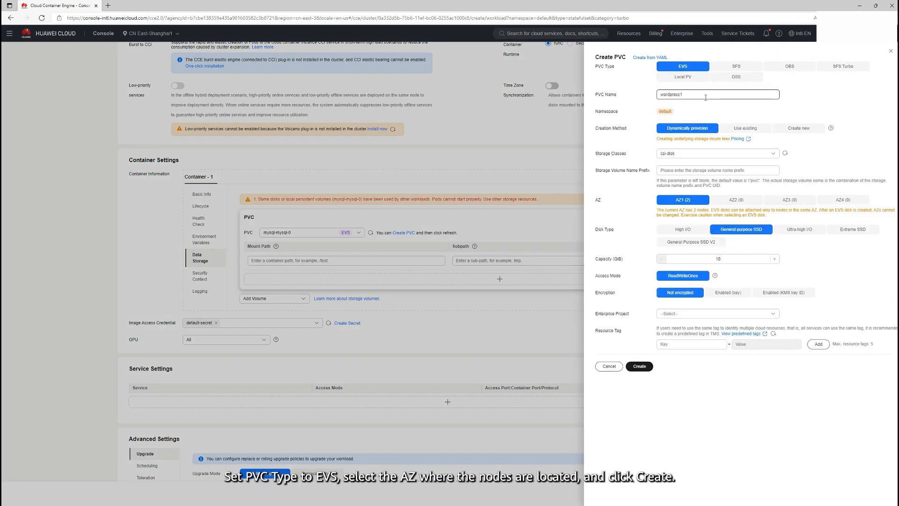
{"action": "left_click", "coordinate": [684, 313]}
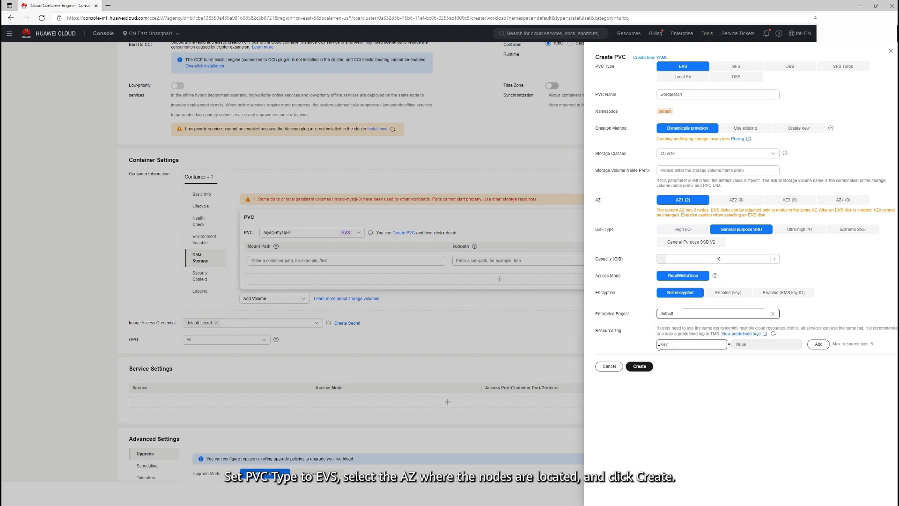
{"action": "left_click", "coordinate": [680, 331]}
{"action": "left_click", "coordinate": [640, 366]}
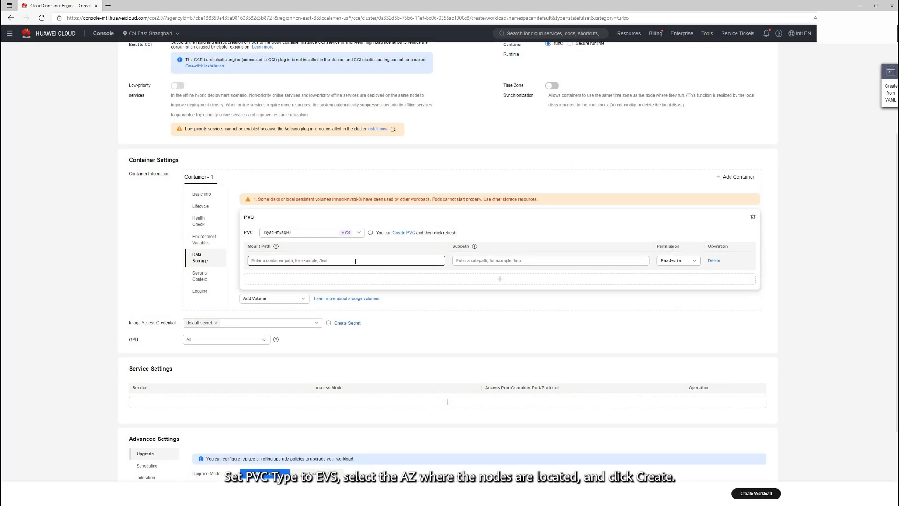
Refresh the PVC list, select wordpress1 and set its mount path to /var/www/html.
{"action": "left_click", "coordinate": [370, 233]}
{"action": "left_click", "coordinate": [359, 233]}
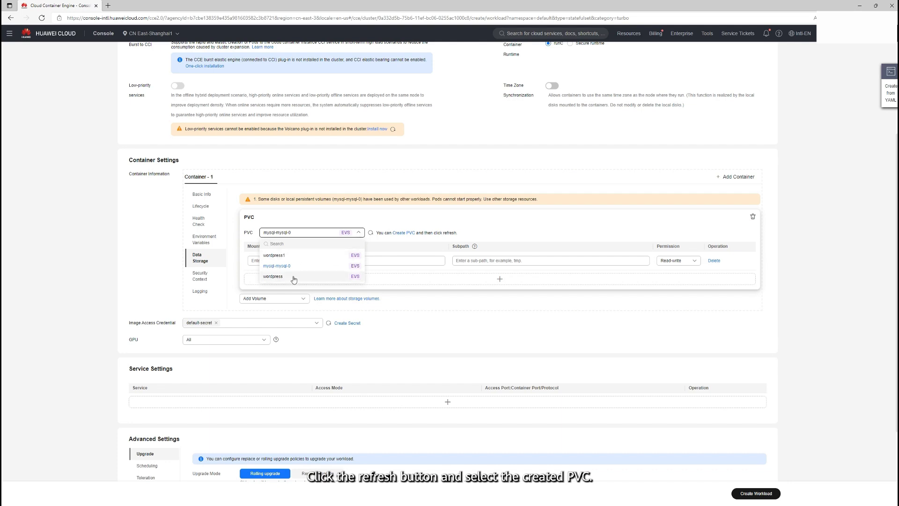
{"action": "left_click", "coordinate": [300, 256]}
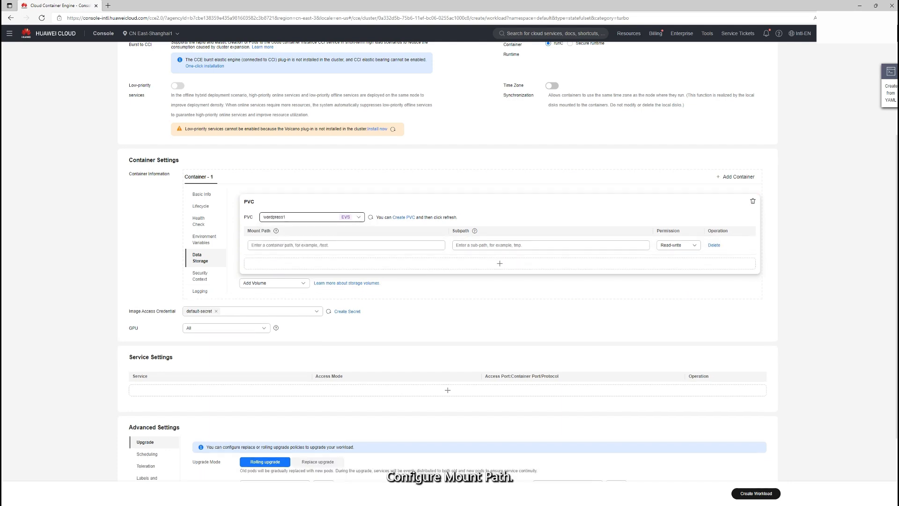
{"action": "left_click", "coordinate": [330, 245]}
{"action": "type", "text": "/var/www/html"}
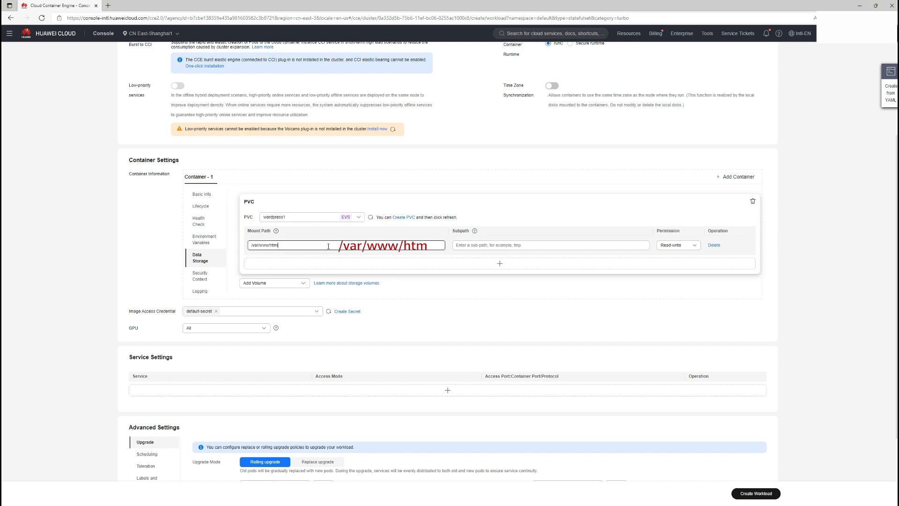
Add a LoadBalancer service named wordpress with container and service ports 80, acknowledging the load balancer notes.
{"action": "scroll", "coordinate": [326, 292], "scroll_direction": "down", "scroll_amount": 2}
{"action": "left_click", "coordinate": [326, 292]}
{"action": "left_click_drag", "start_coordinate": [639, 66], "coordinate": [635, 68]}
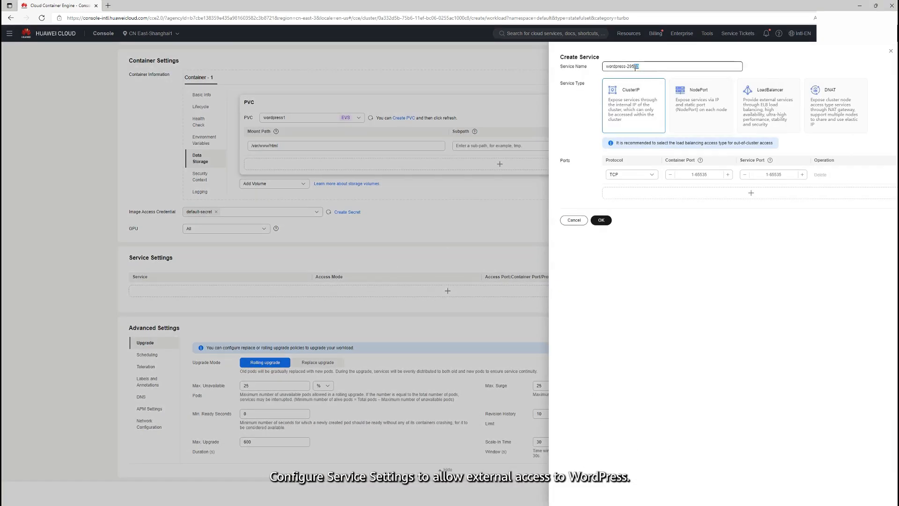
{"action": "key", "text": "BackSpace"}
{"action": "left_click", "coordinate": [768, 108]}
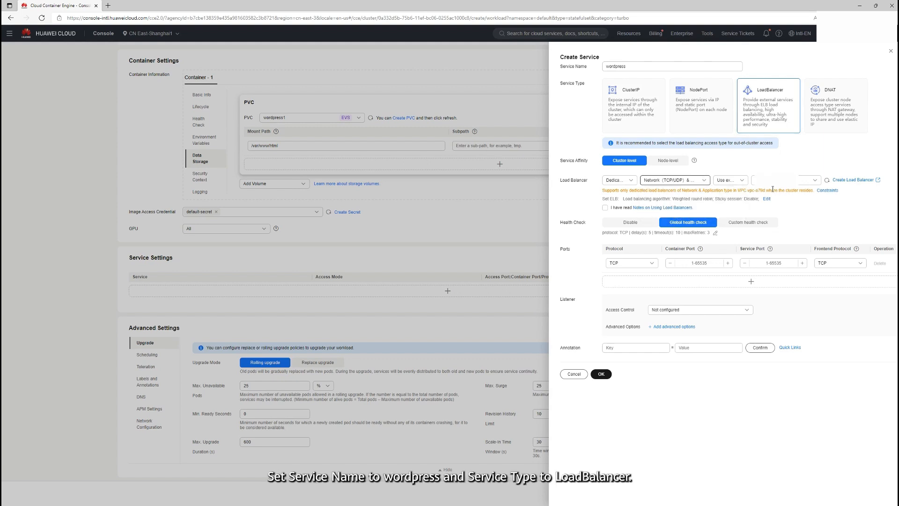
{"action": "left_click", "coordinate": [605, 208]}
{"action": "left_click", "coordinate": [703, 263]}
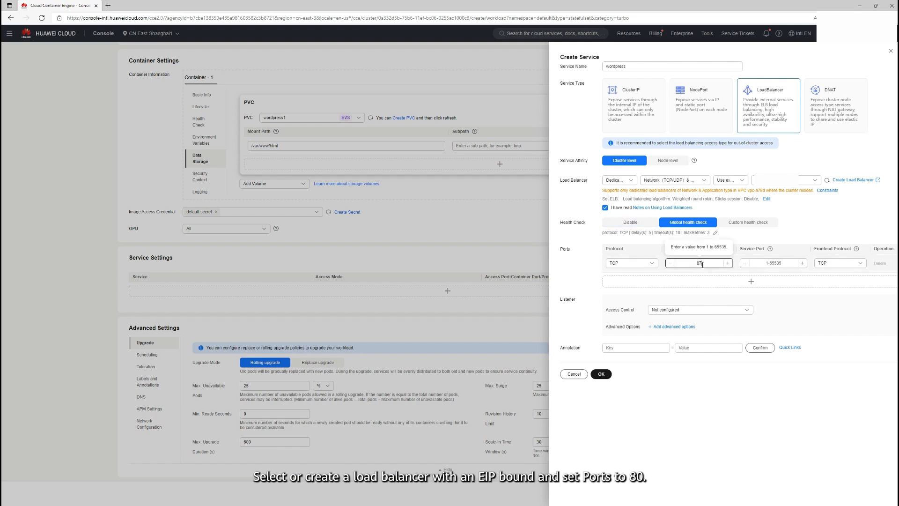
{"action": "left_click", "coordinate": [774, 262]}
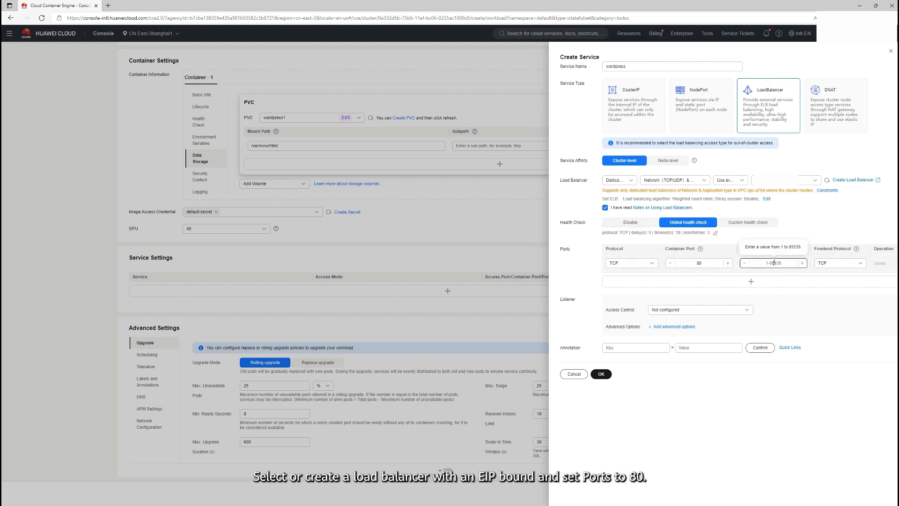
{"action": "left_click", "coordinate": [600, 375]}
Create the WordPress workload, then open and refresh the deployment list.
{"action": "scroll", "coordinate": [398, 348], "scroll_direction": "down", "scroll_amount": 1}
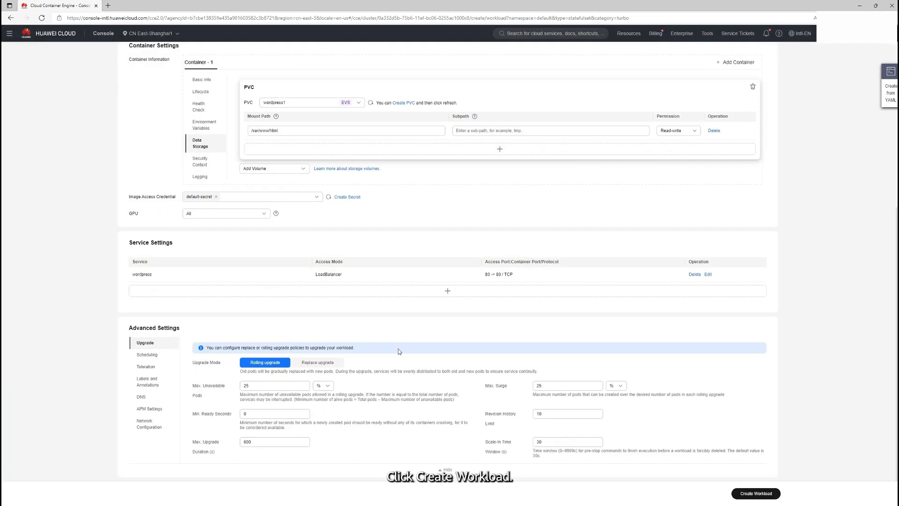
{"action": "left_click", "coordinate": [745, 493]}
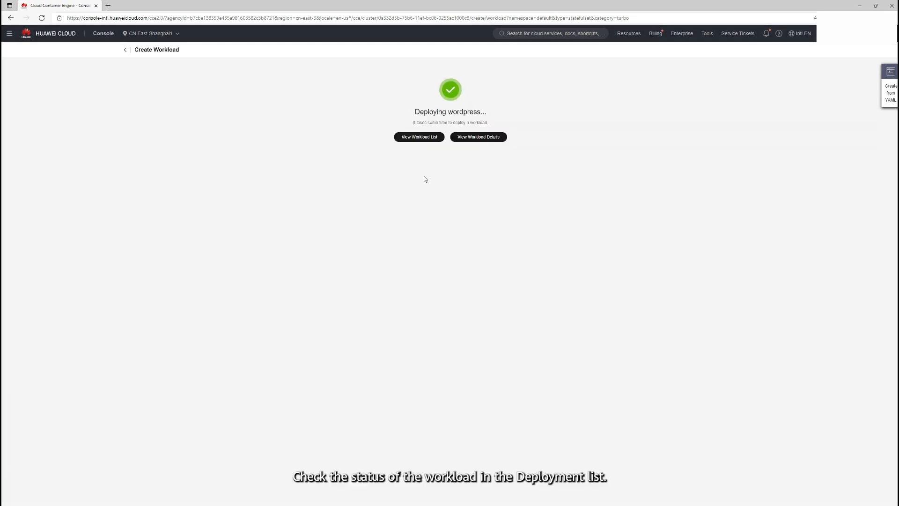
{"action": "left_click", "coordinate": [414, 139]}
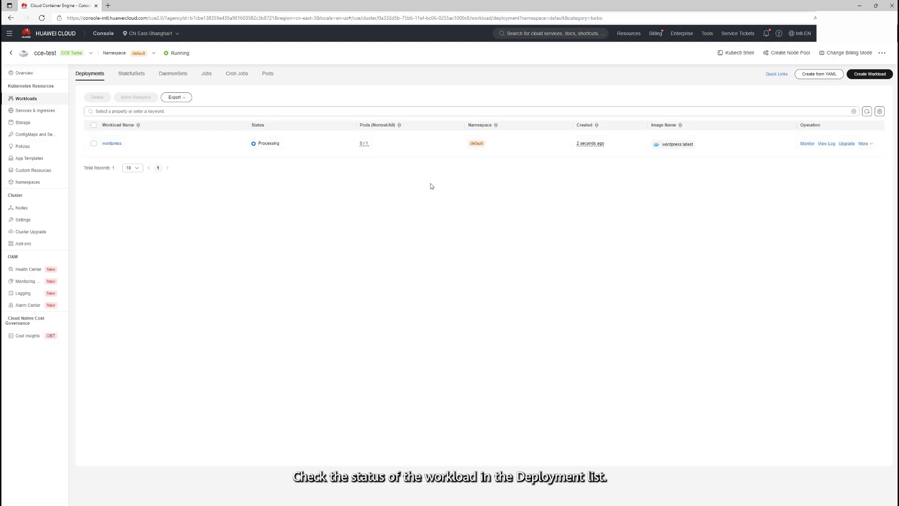
{"action": "left_click", "coordinate": [868, 112]}
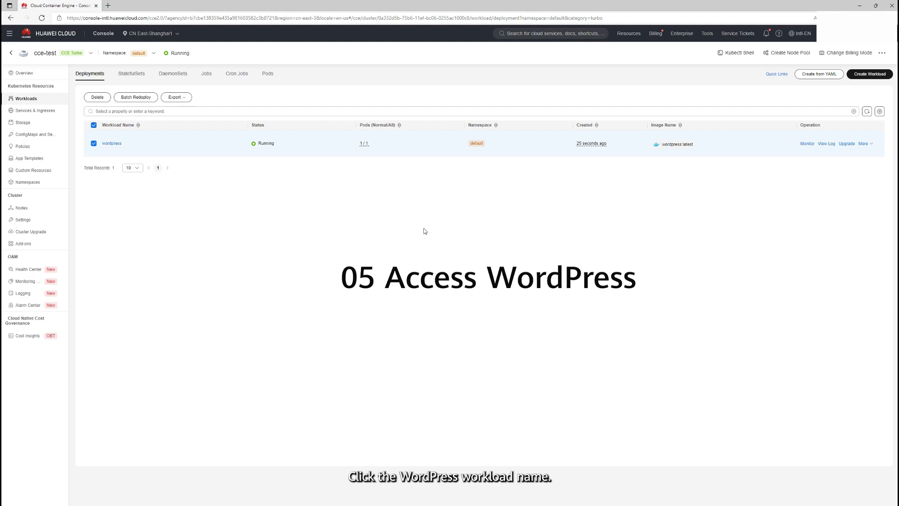
Open the wordpress workload's access mode and copy the load balancer's public IP address.
{"action": "left_click", "coordinate": [114, 144]}
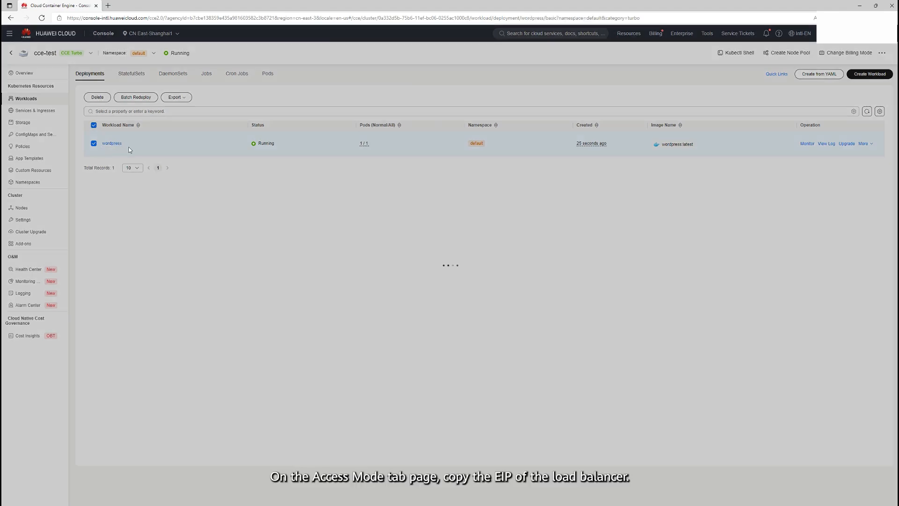
{"action": "left_click", "coordinate": [126, 204]}
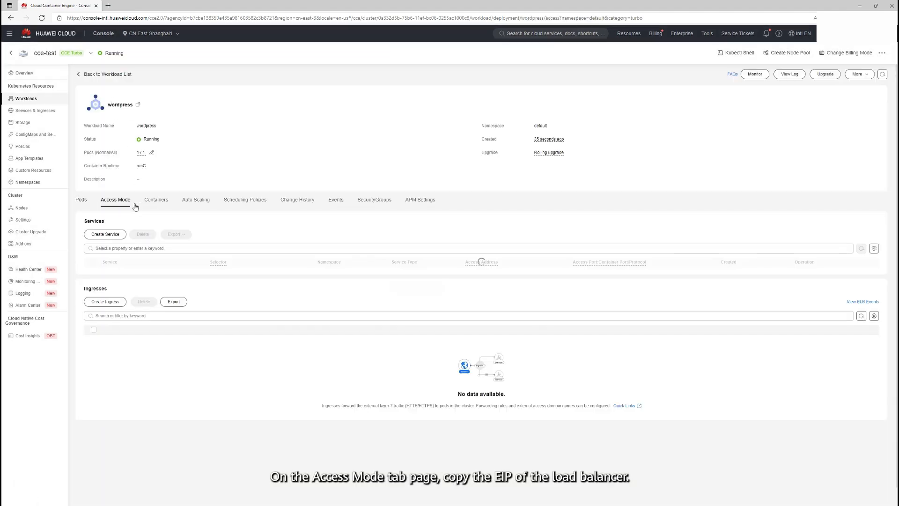
{"action": "left_click", "coordinate": [563, 282]}
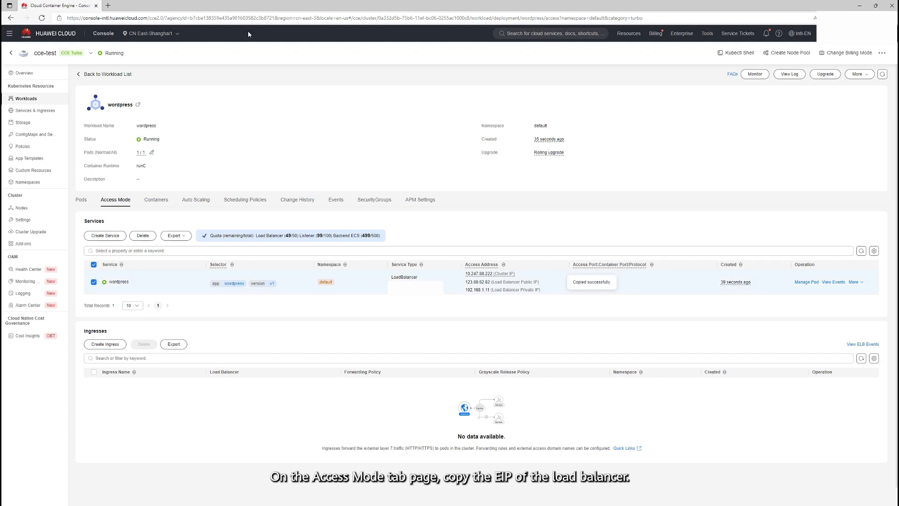
Open a new browser tab and visit the copied load balancer address.
{"action": "left_click", "coordinate": [108, 5]}
{"action": "key", "text": "ctrl+v"}
{"action": "key", "text": "Return"}
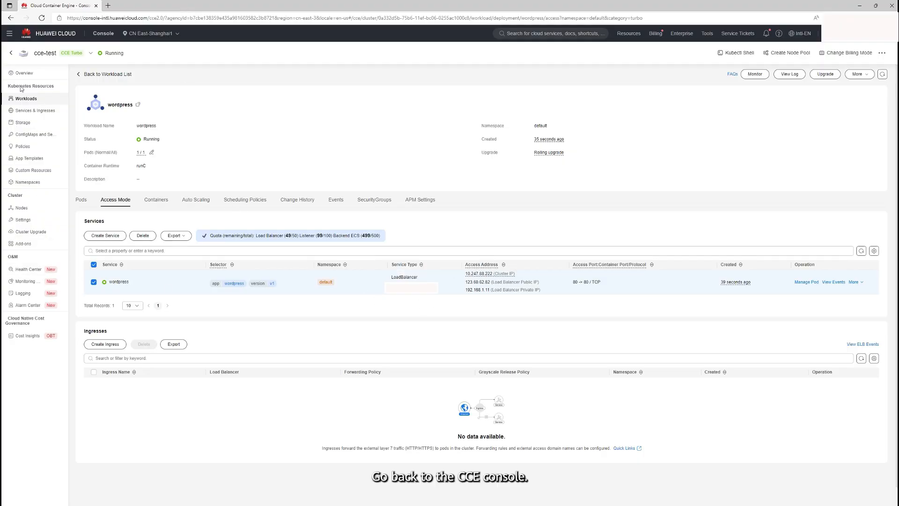
Return to the cluster list, start deleting the cce-test cluster, and enter the e-mail verification code.
{"action": "left_click", "coordinate": [11, 53]}
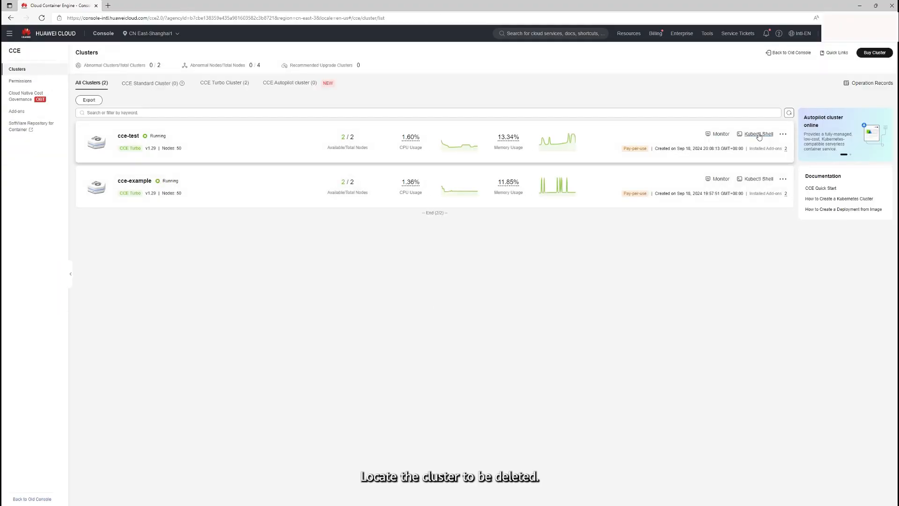
{"action": "left_click", "coordinate": [783, 134]}
{"action": "left_click", "coordinate": [756, 242]}
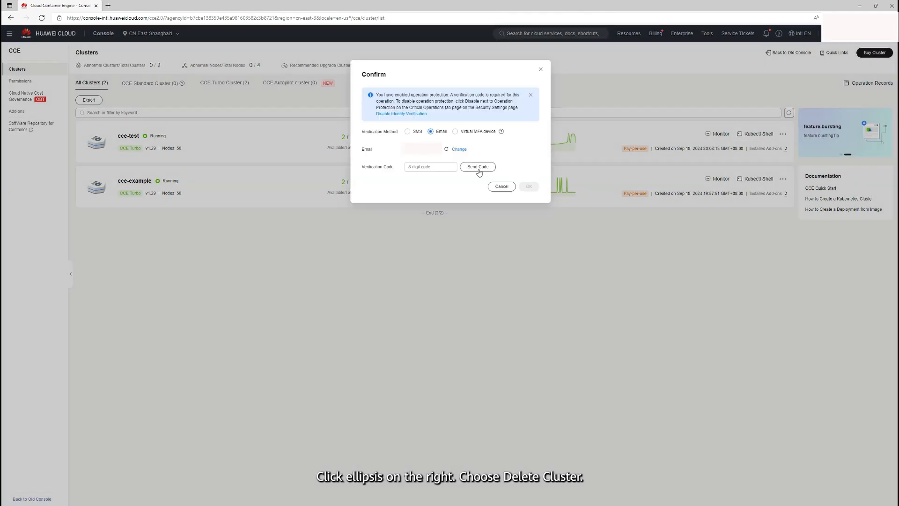
{"action": "left_click", "coordinate": [479, 168]}
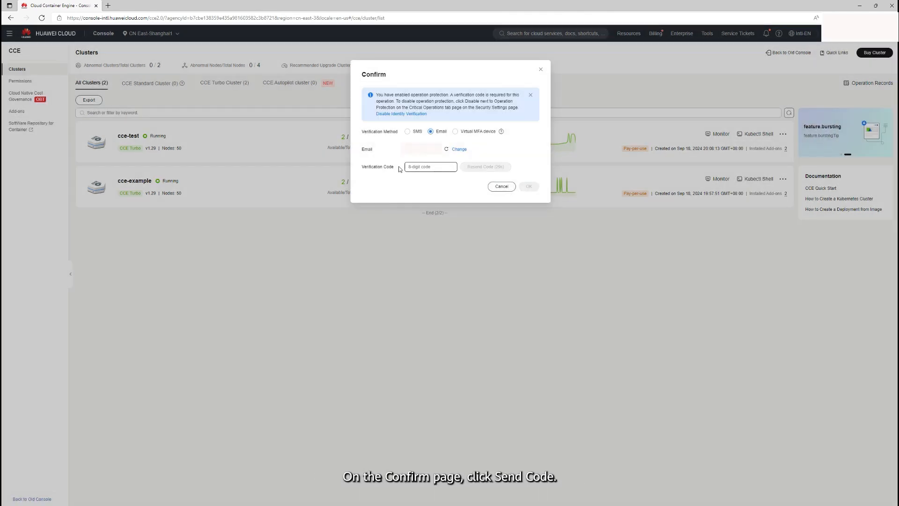
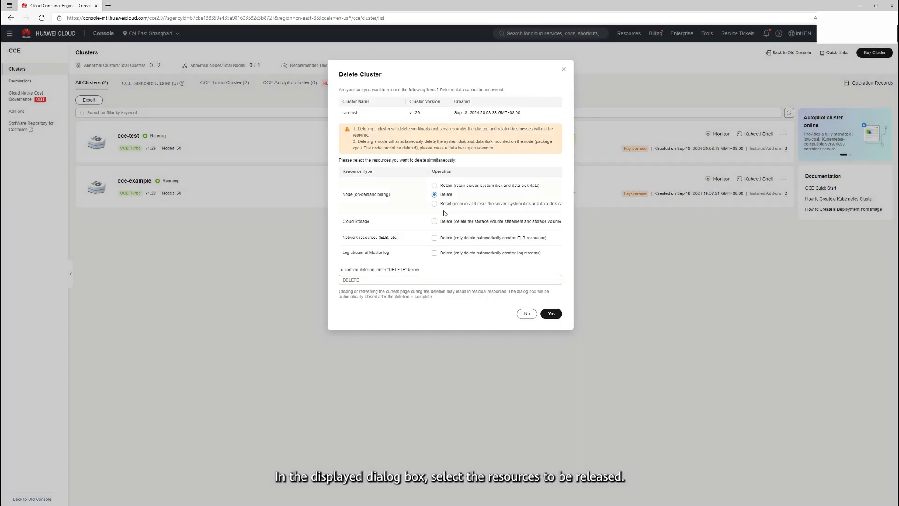
Delete the cce-test cluster together with its cloud storage and network resources, confirming with DELETE.
{"action": "left_click", "coordinate": [435, 221]}
{"action": "left_click", "coordinate": [434, 237]}
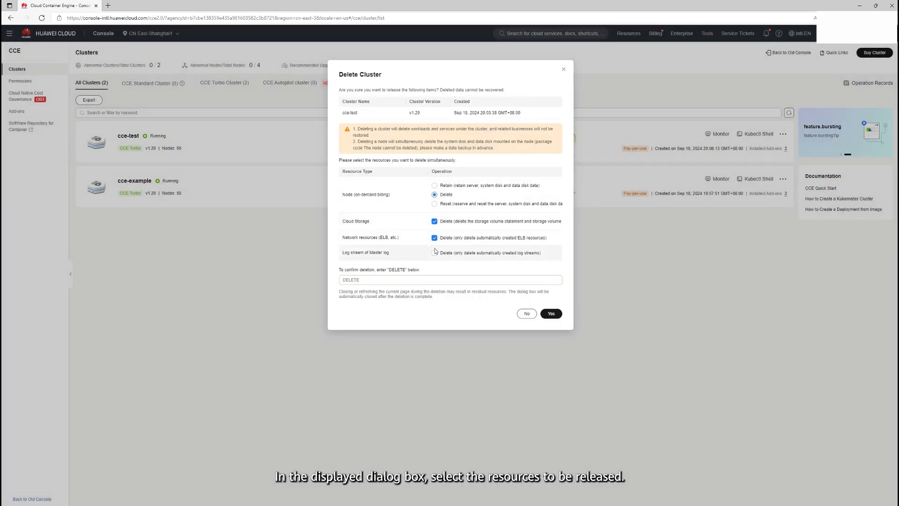
{"action": "left_click", "coordinate": [417, 281]}
{"action": "type", "text": "D"}
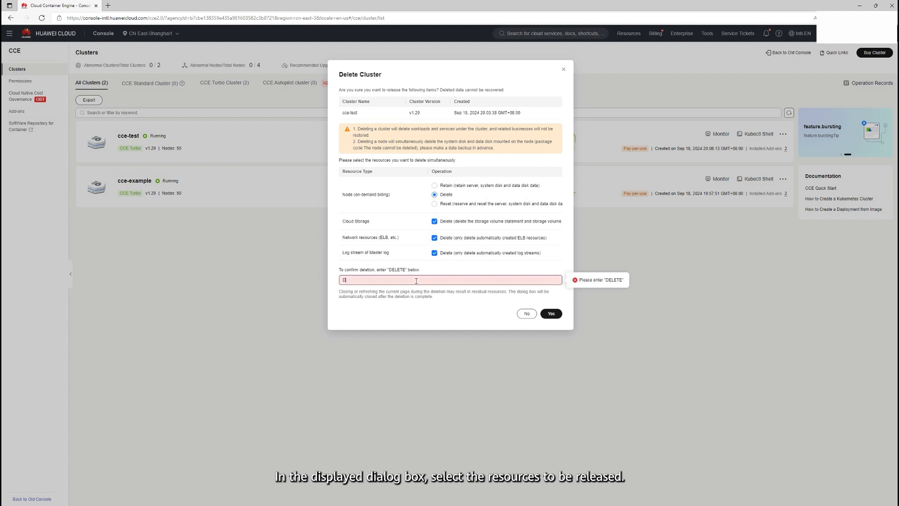
{"action": "type", "text": "ELETE"}
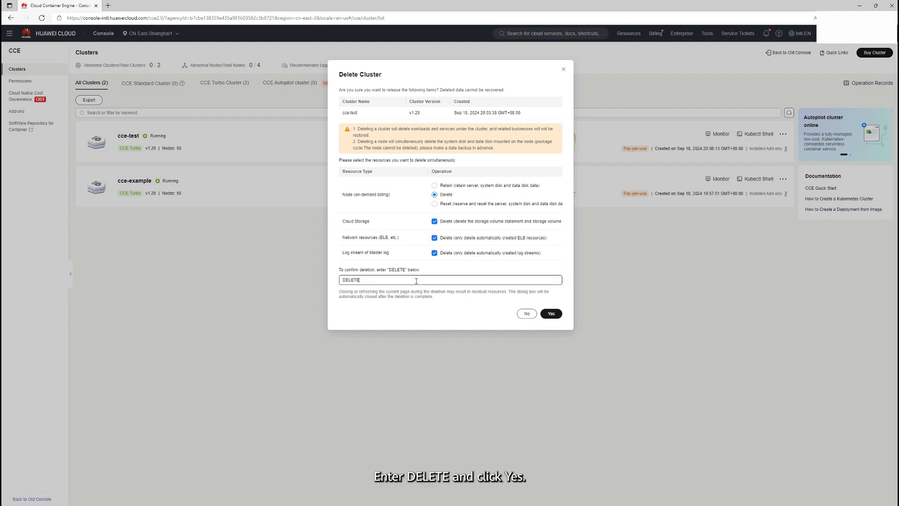
{"action": "left_click", "coordinate": [552, 314]}
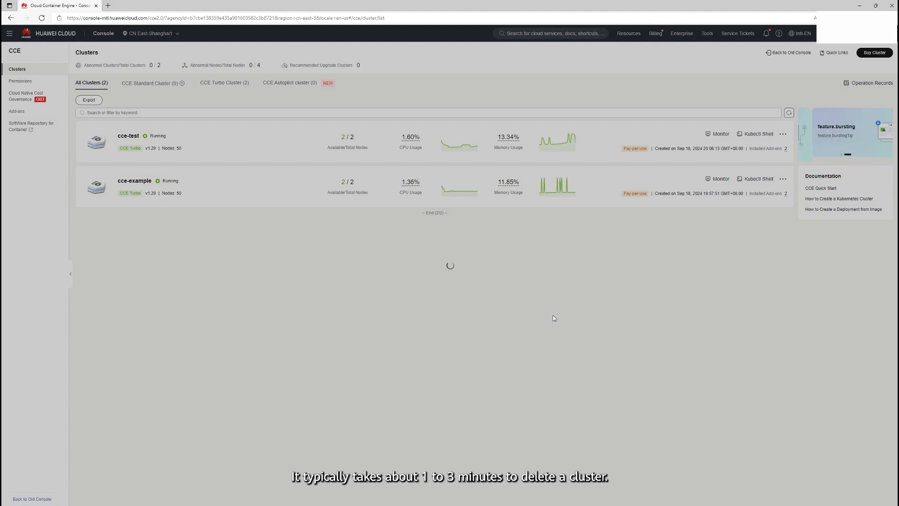